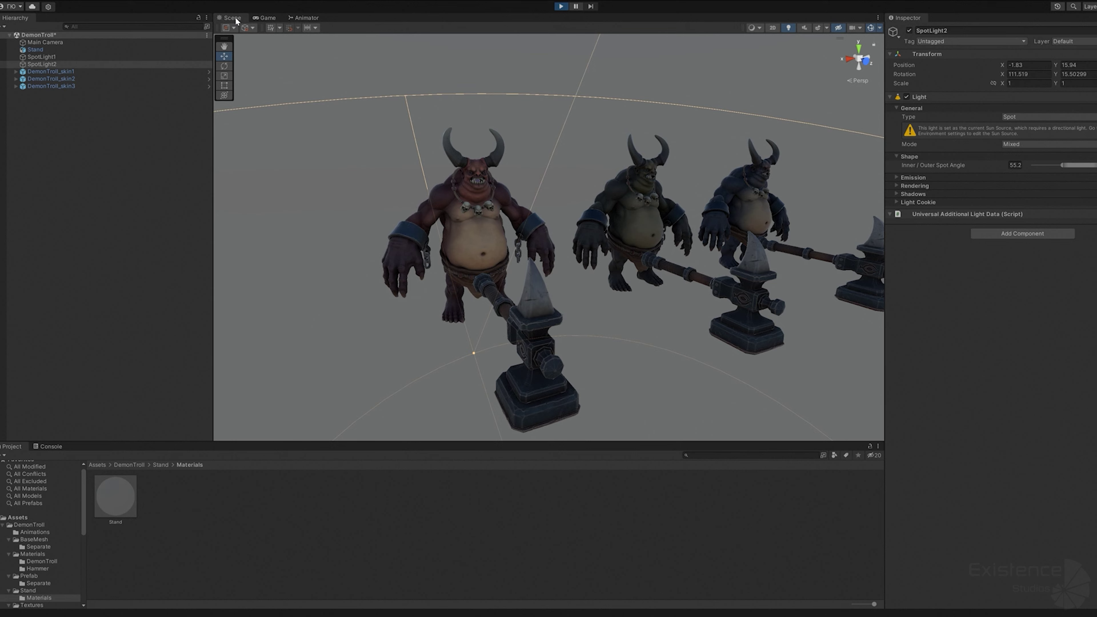
Examine the three trolls' animation from different angles in the Scene view and stop Play mode
left_click(234, 19)
right_click_drag(406, 134, 430, 152)
key("w")
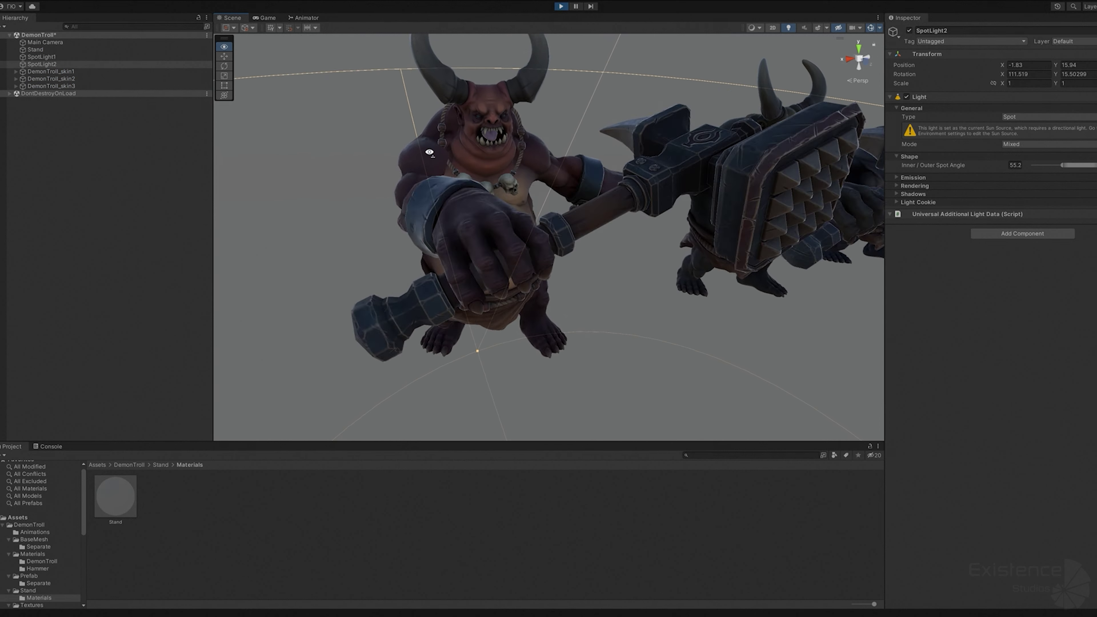
mouse_move(430, 152)
left_mouse_down("alt")
mouse_move(431, 130)
mouse_move(444, 144)
left_mouse_up("alt")
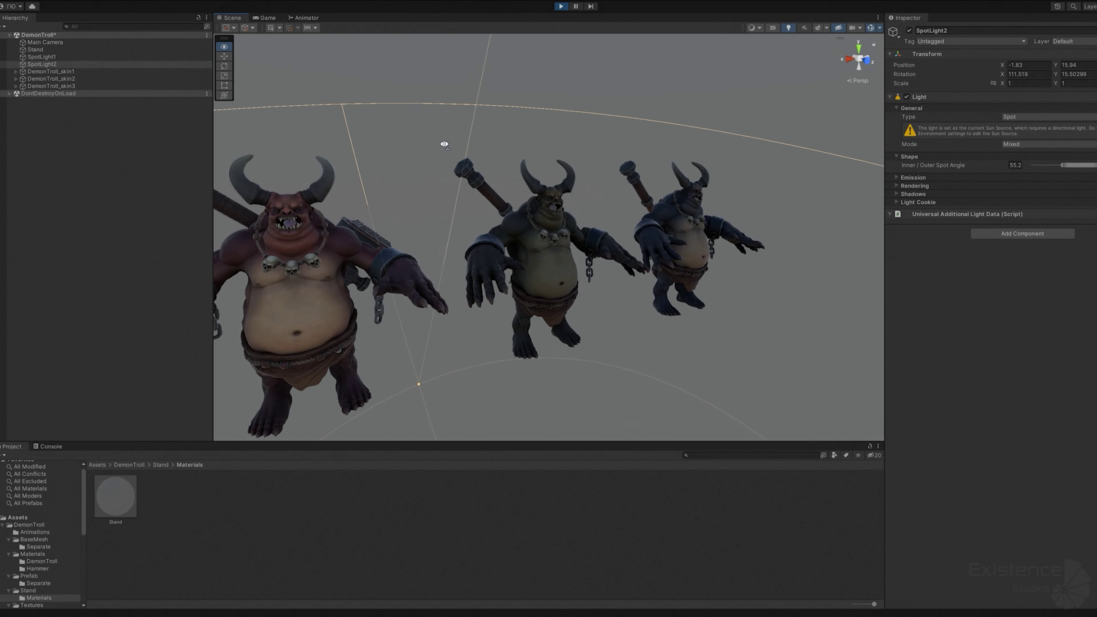
key("s")
right_click_drag(444, 145, 471, 142)
left_click(560, 6)
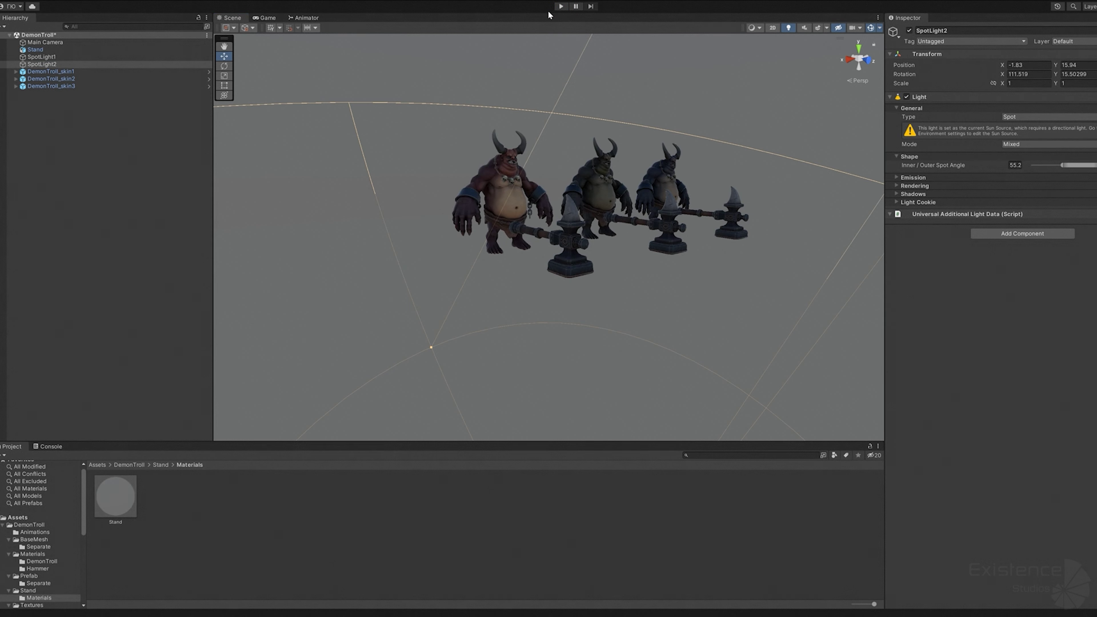
Change SpotLight2's light type and select the Stand in the scene
left_click(1018, 119)
left_click(1032, 140)
left_click(693, 134)
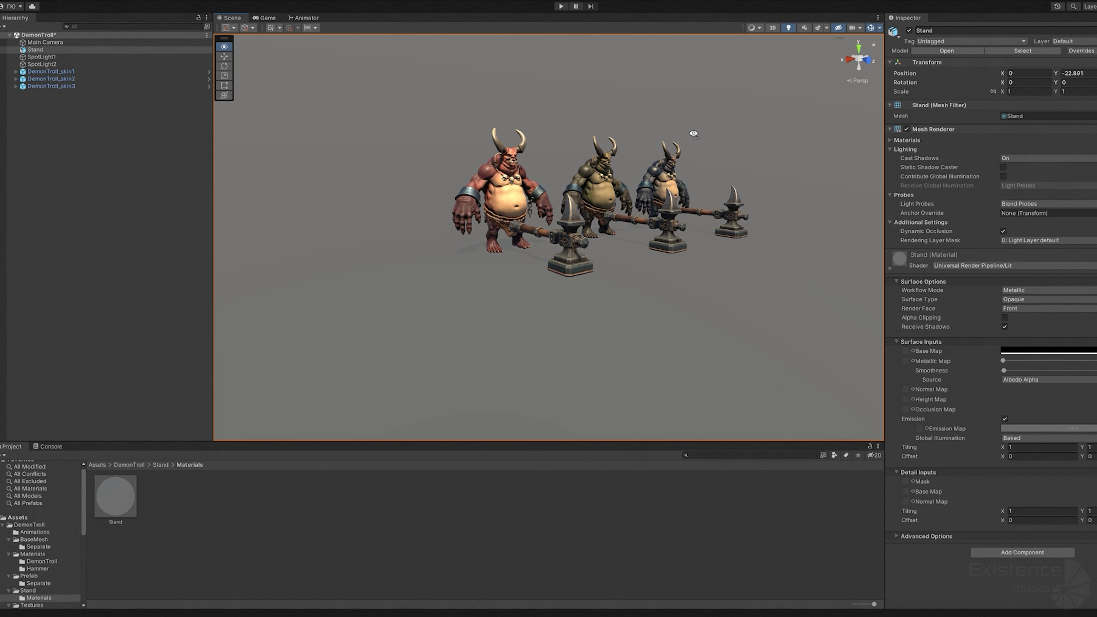
Play the scene, check the animated trolls under the new lighting in the Scene view, and stop playback
key("w")
right_click_drag(693, 133, 595, 146)
key("d")
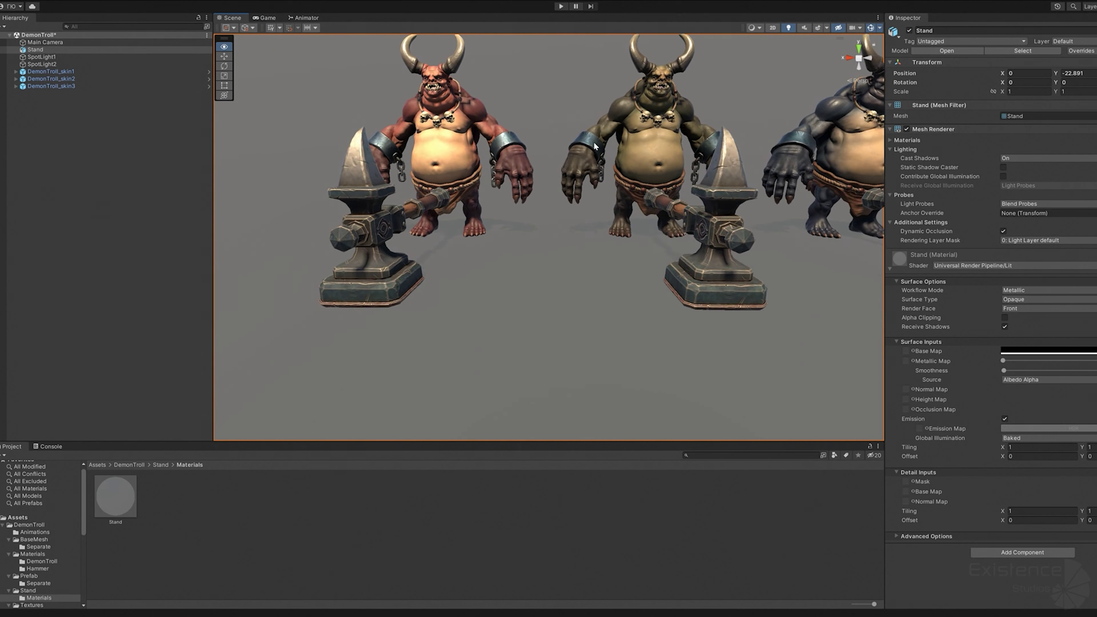
key("ctrl+p")
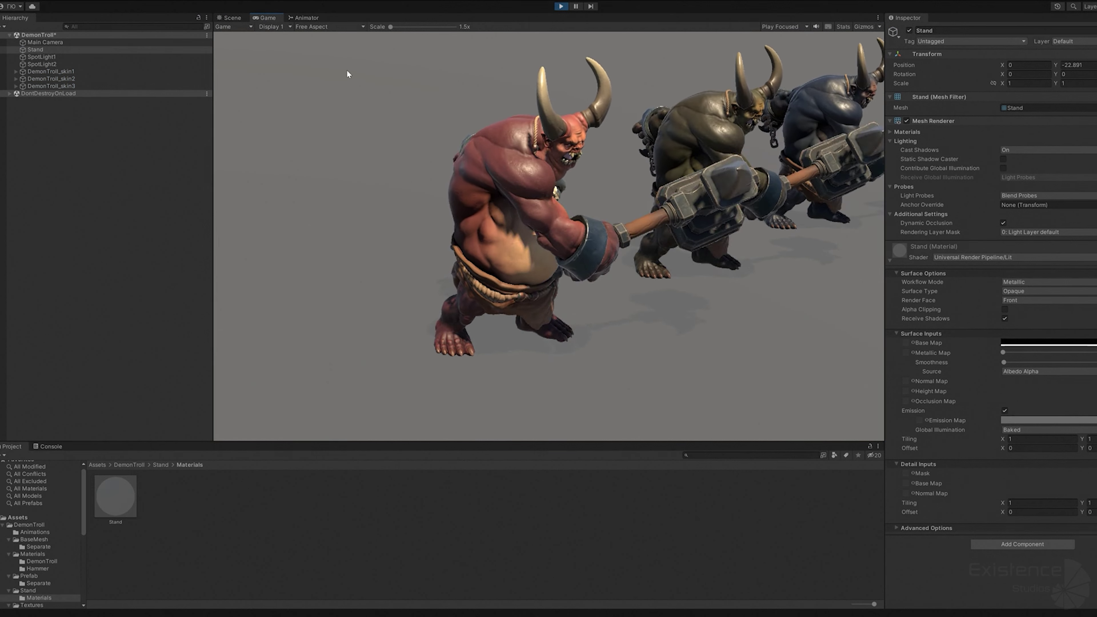
left_click(233, 17)
right_click_drag(440, 139, 525, 95)
left_click(560, 6)
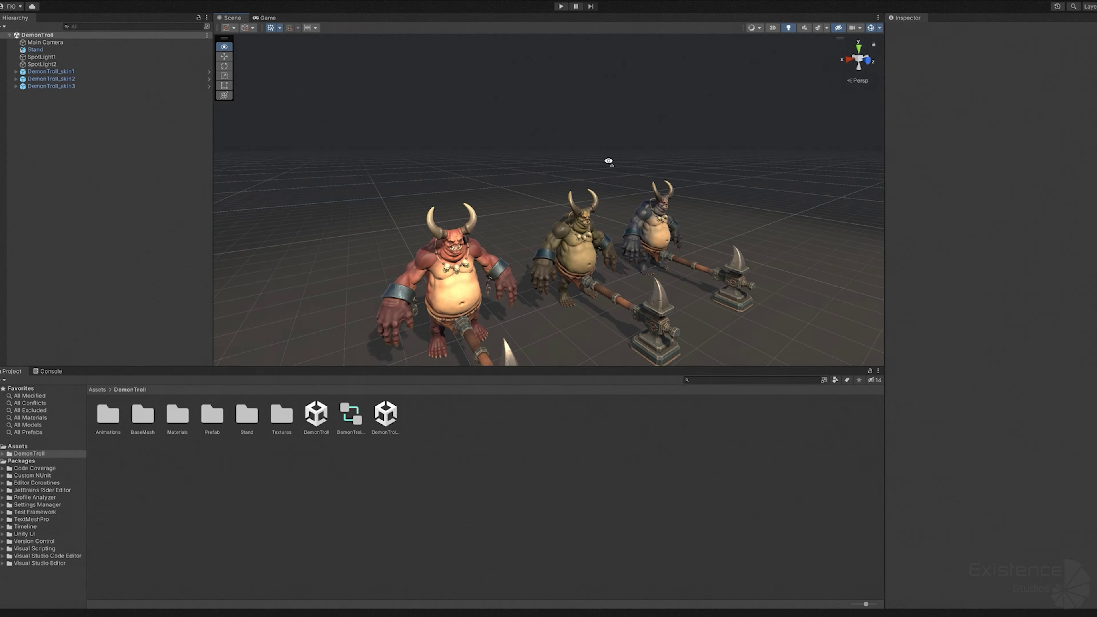
Hide the grid in the Scene view
middle_click_drag(608, 161, 569, 87)
left_click(271, 28)
mouse_move(588, 191)
middle_mouse_down()
mouse_move(559, 174)
mouse_move(572, 179)
middle_mouse_up()
Open the Package Manager
left_click(114, 0)
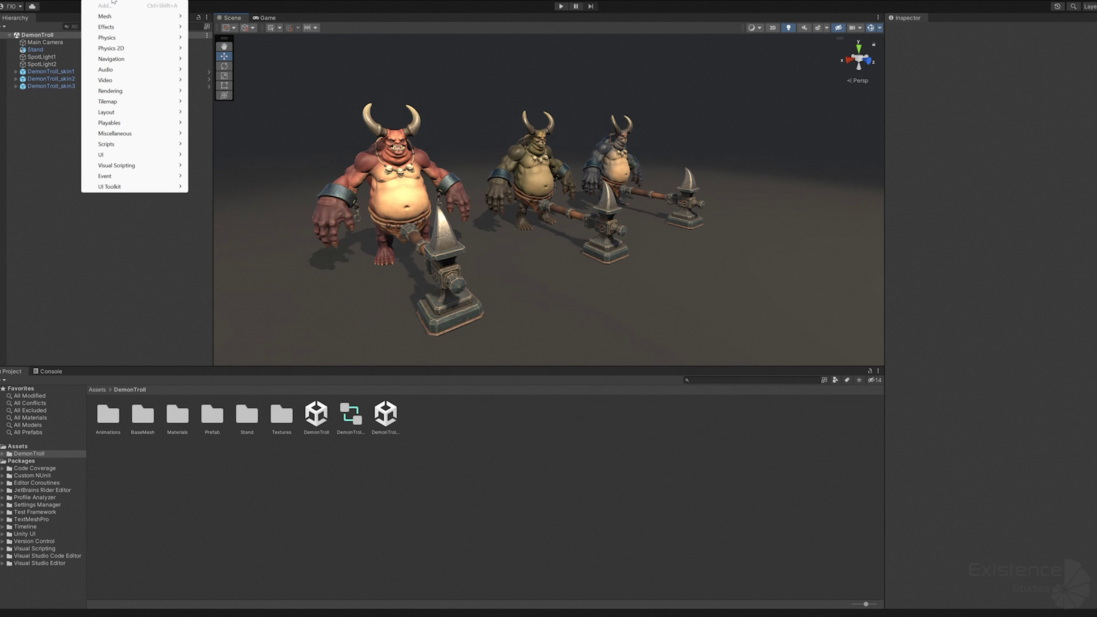
mouse_move(126, 1)
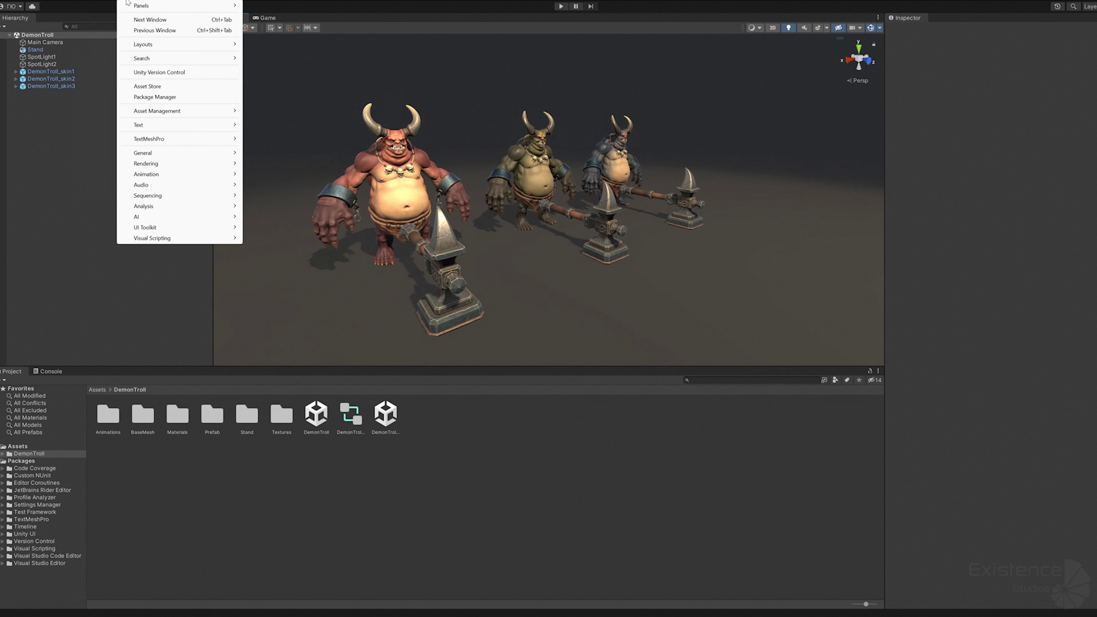
left_click(185, 98)
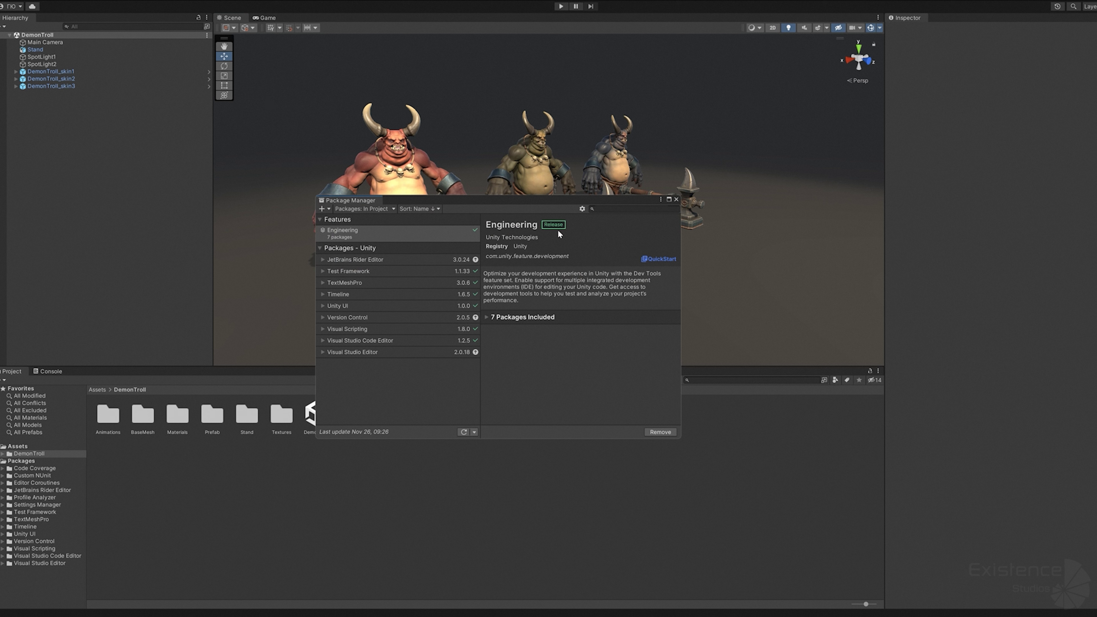
Search the Unity Registry packages for "high" and install High Definition RP
left_click(625, 208)
type("gi")
key("BackSpace")
key("BackSpace")
type("h")
left_click(363, 209)
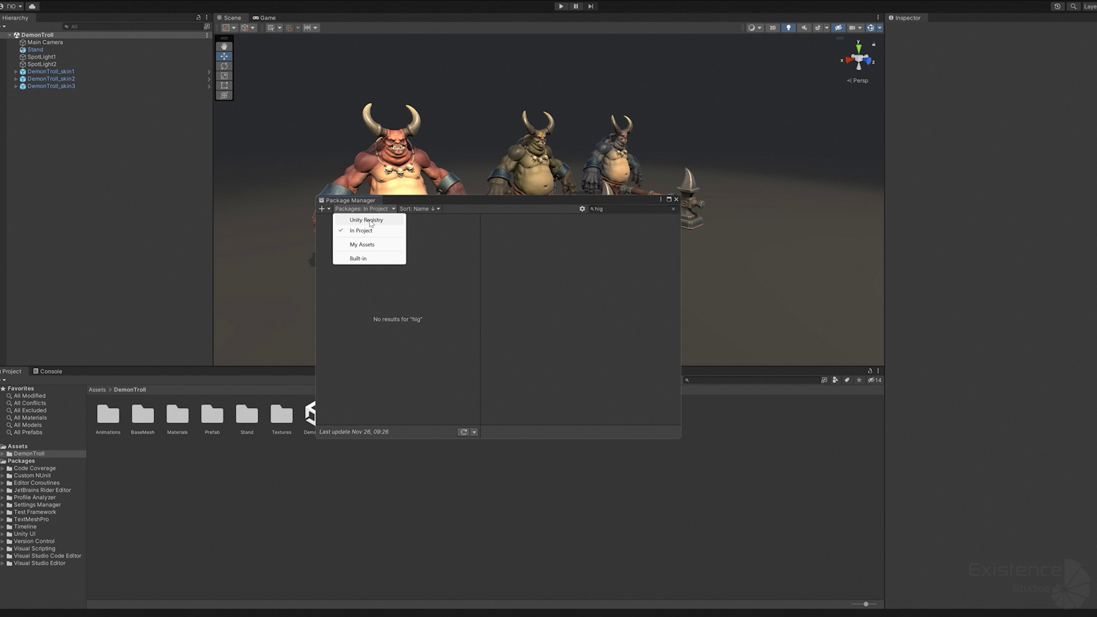
left_click(345, 219)
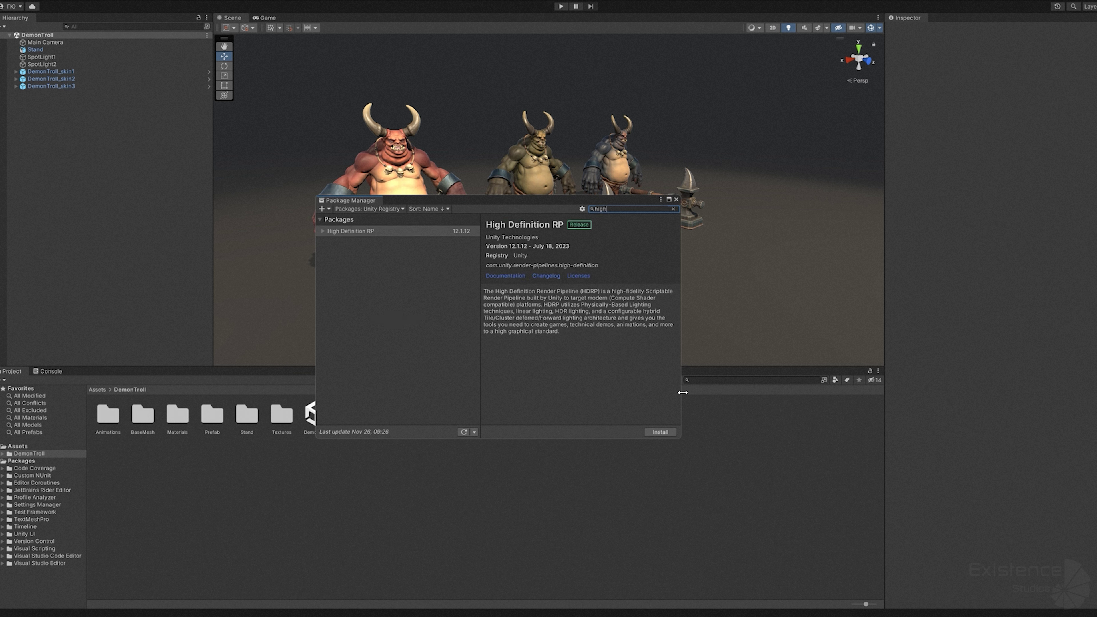
left_click(660, 433)
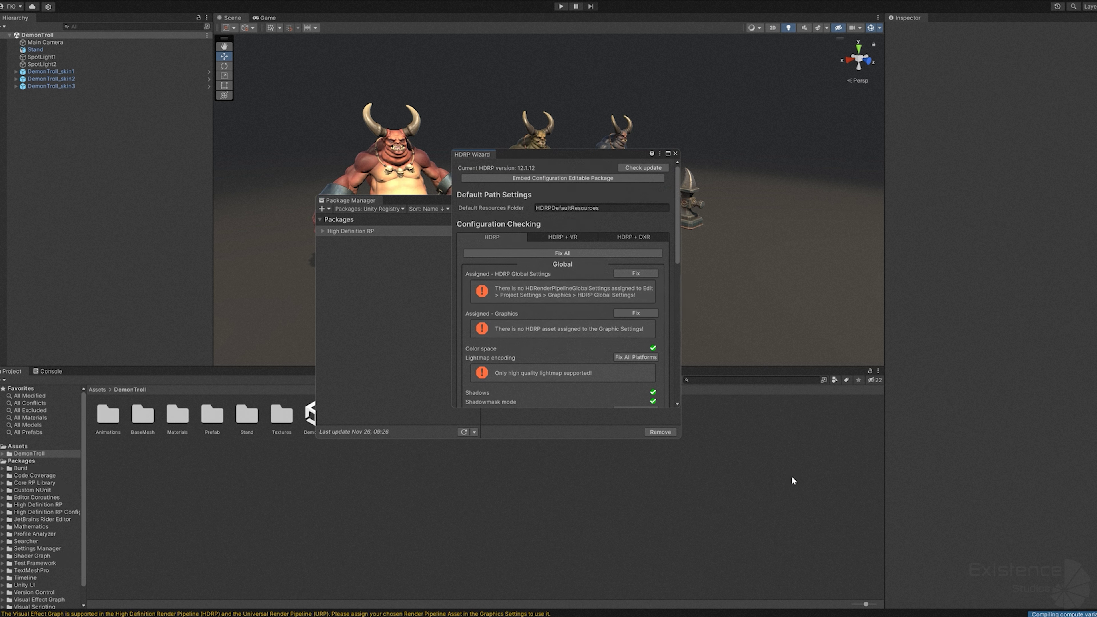
Fix all HDRP configuration issues, convert all built-in materials to HDRP, and close the HDRP Wizard and Package Manager
left_click(591, 254)
key("Return")
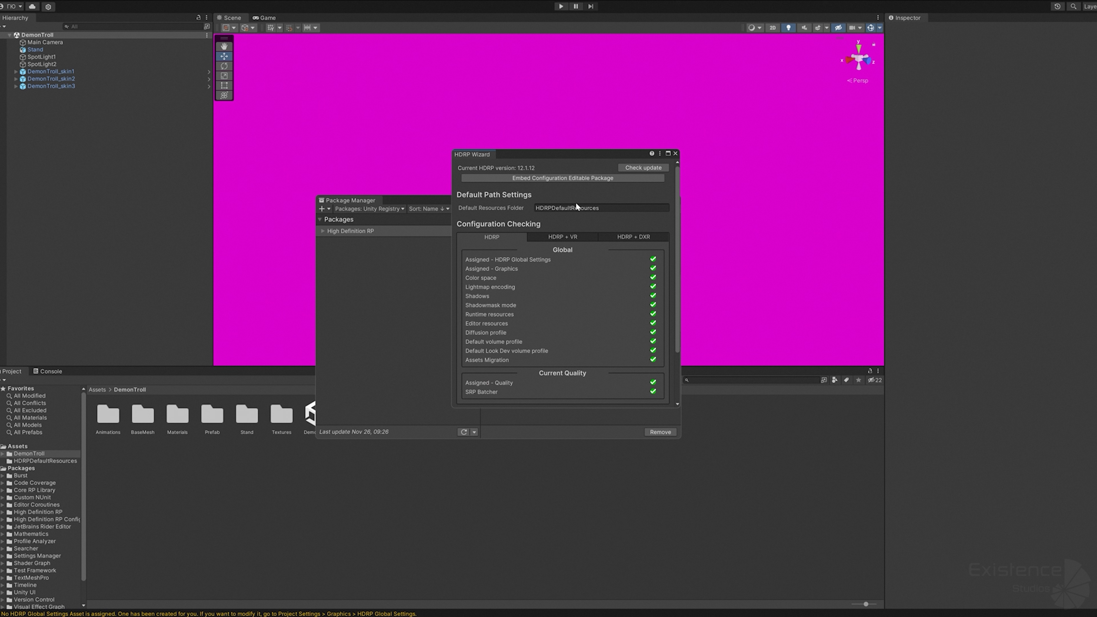
scroll(581, 242, "down", 3)
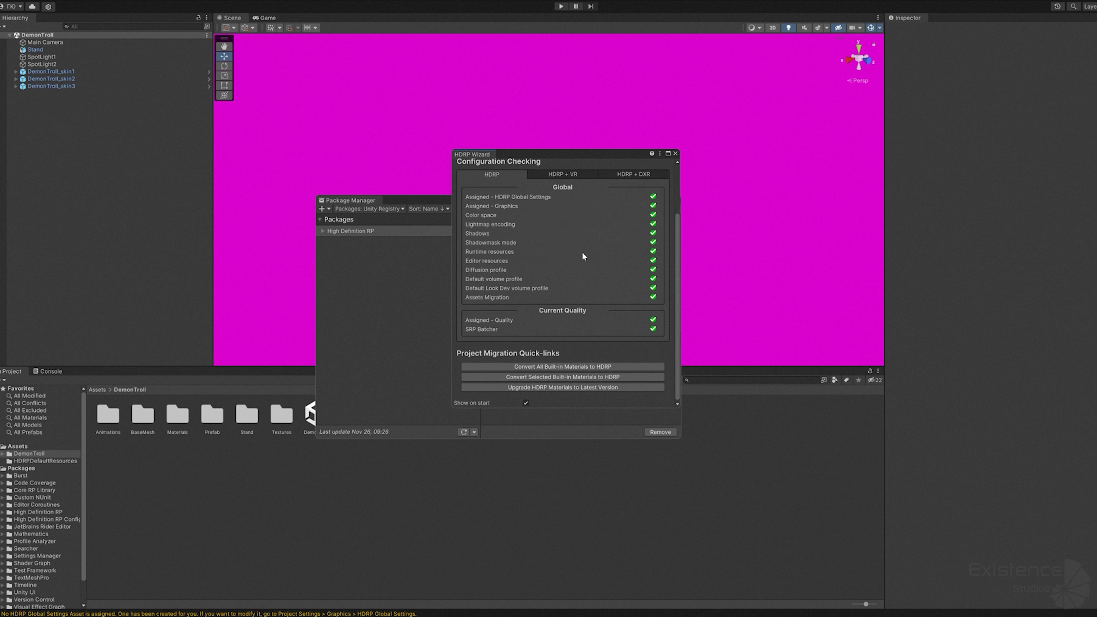
left_click(594, 366)
left_click(598, 317)
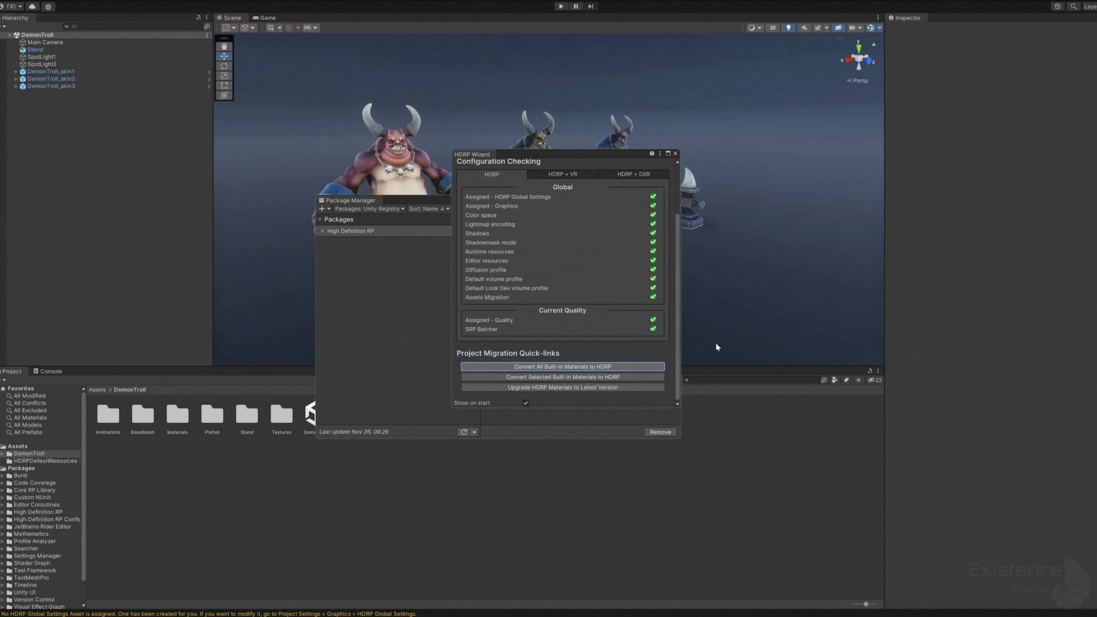
left_click(675, 152)
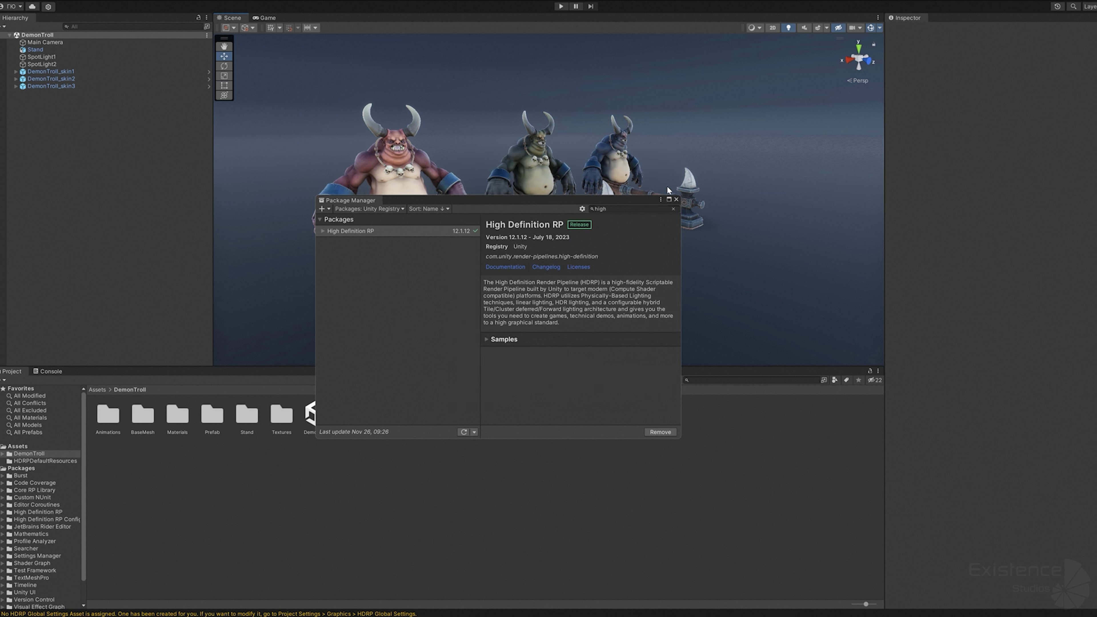
left_click(676, 200)
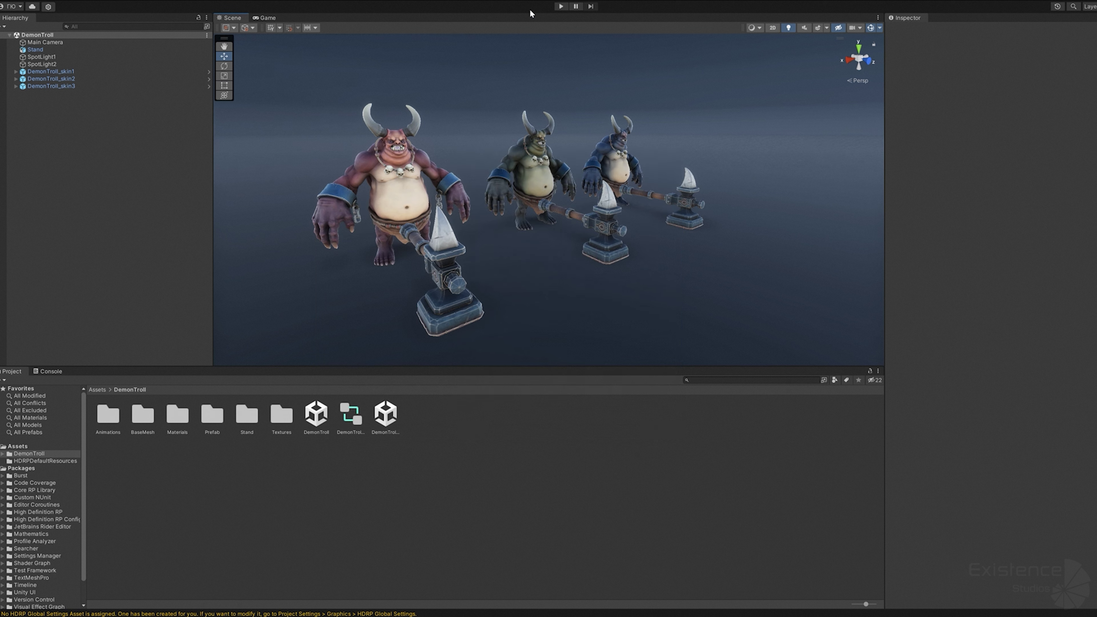
Play the scene, examine the animated trolls rendered in HDRP in the Scene view, and stop playback
left_click(561, 7)
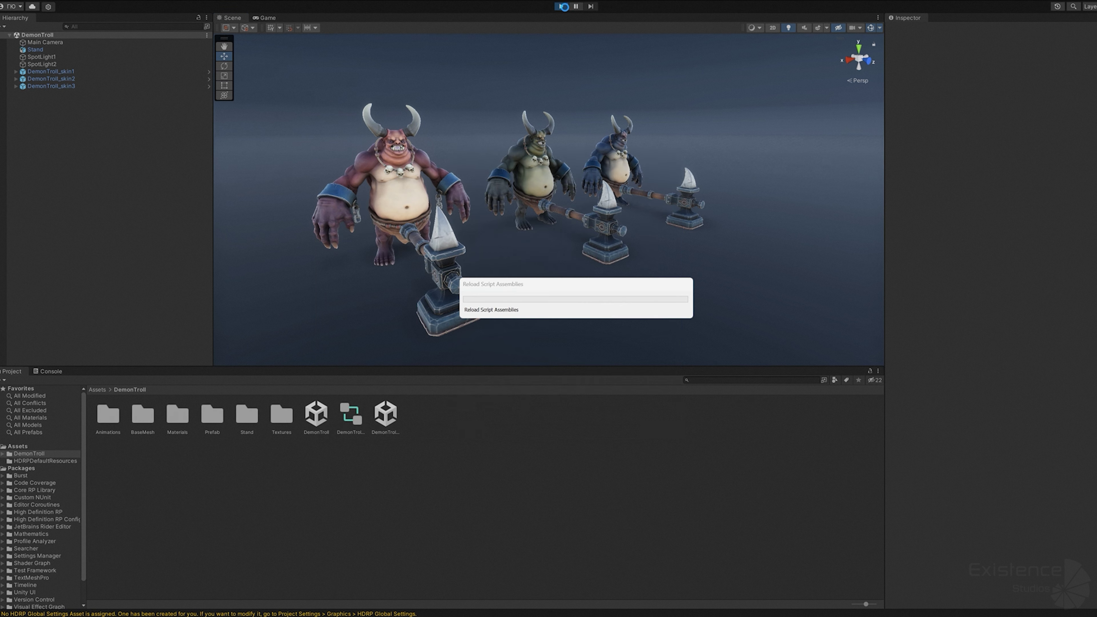
left_click(232, 18)
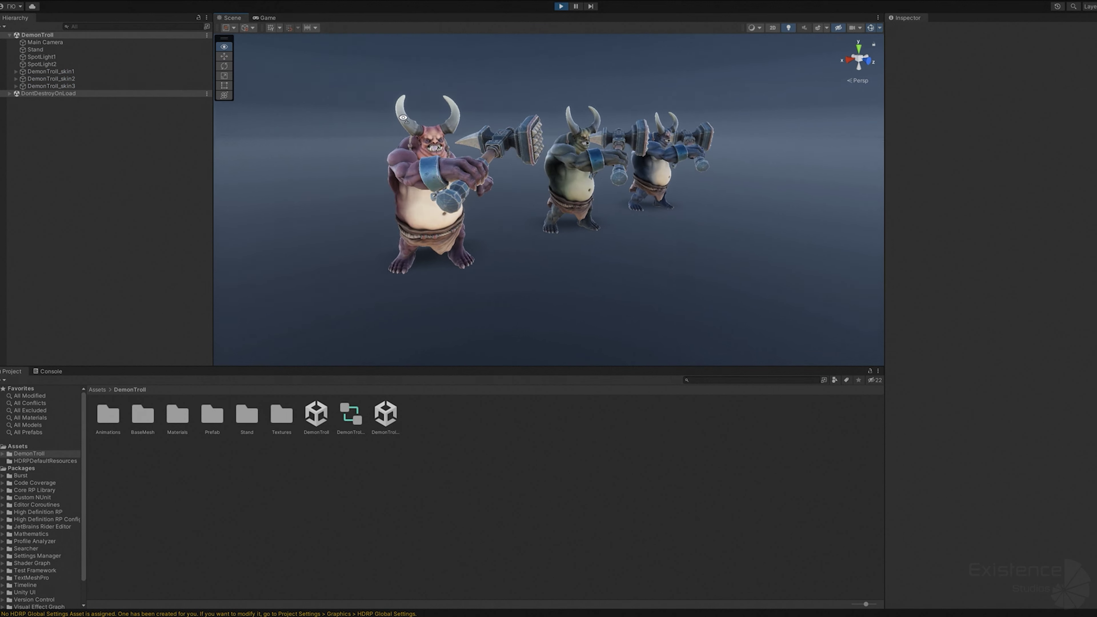
key("w")
right_click_drag(399, 105, 543, 26)
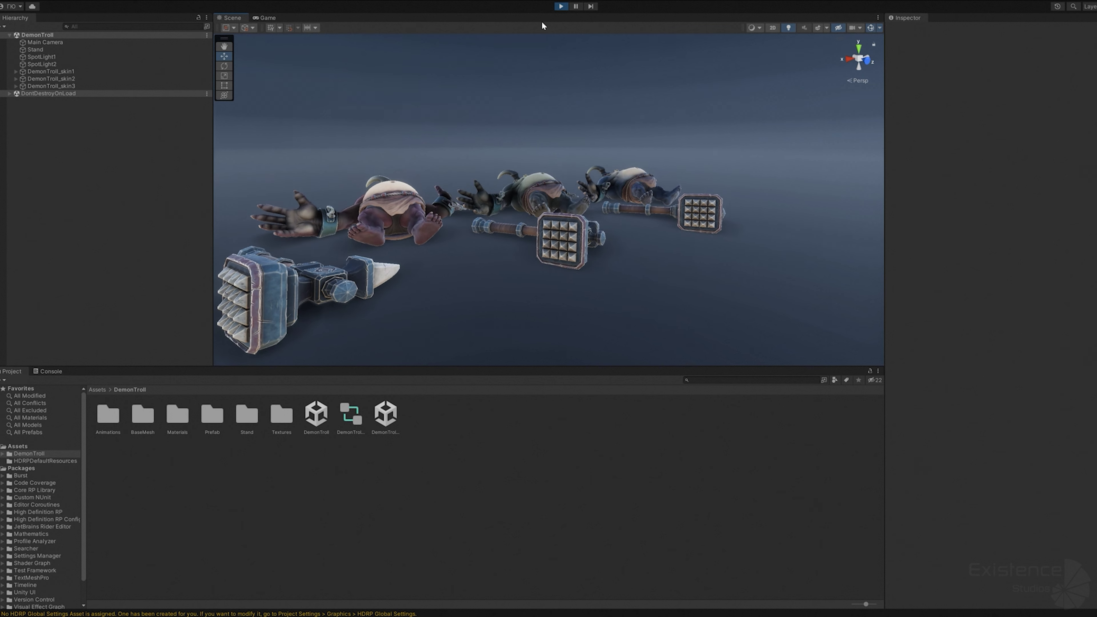
left_click(561, 6)
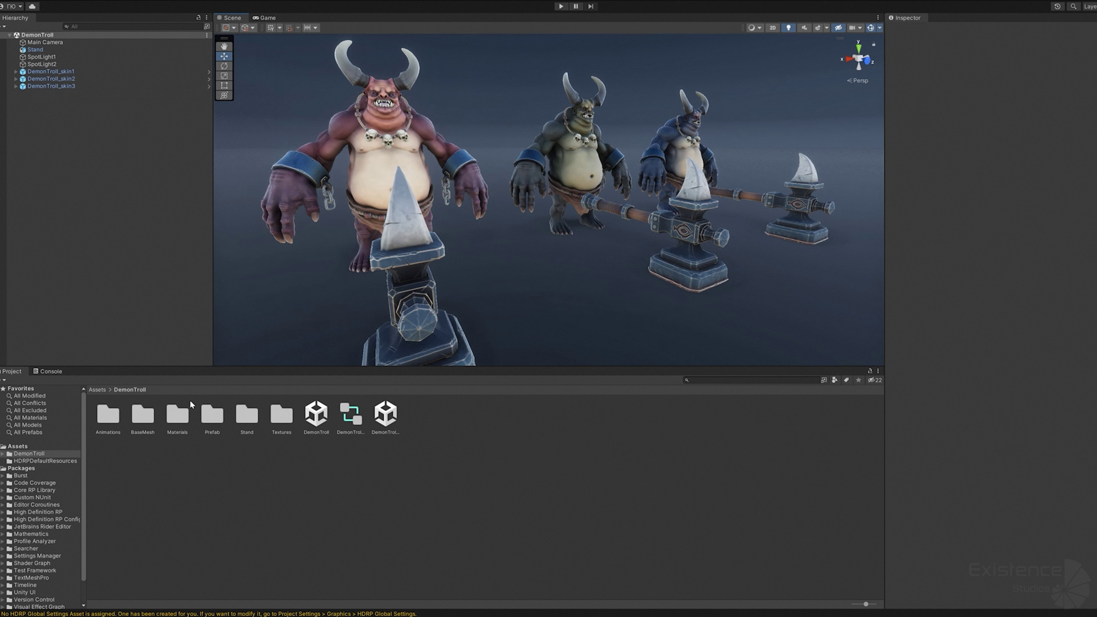
Open the DemonTroll_SkinAll_Body_01 material in Materials/DemonTroll and raise its emission Exposure weight
double_click(178, 415)
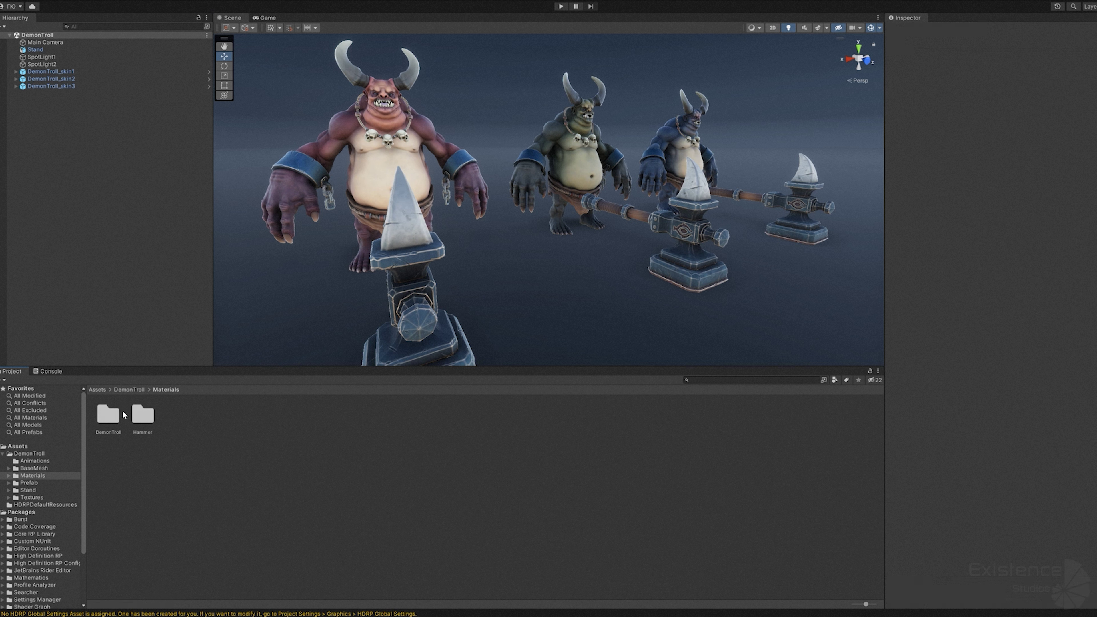
double_click(108, 415)
left_click(108, 414)
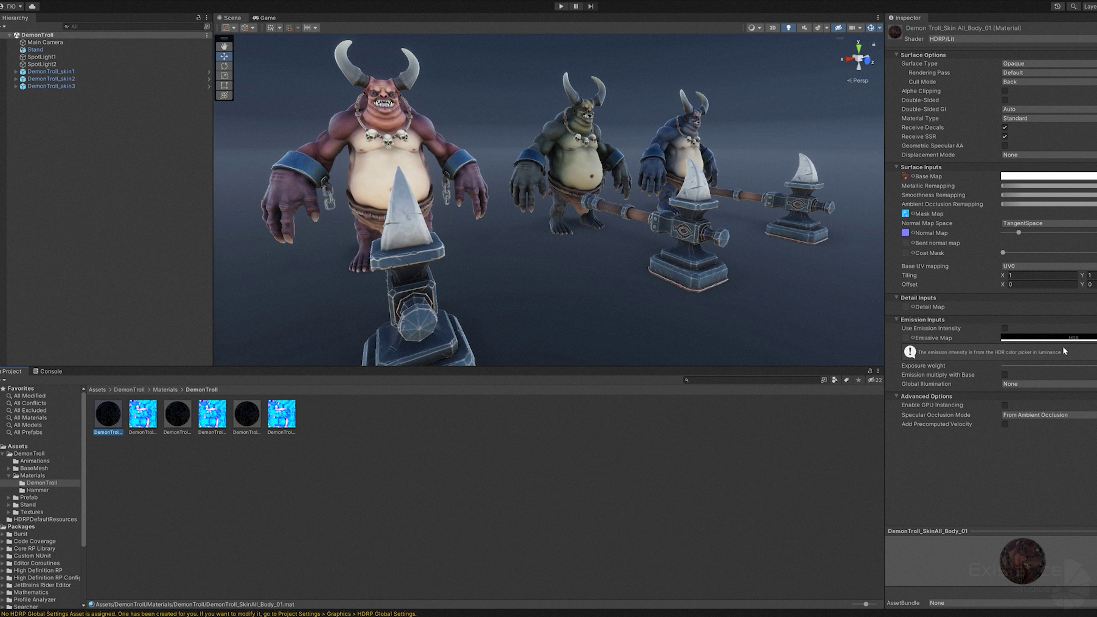
left_click_drag(1069, 366, 1096, 365)
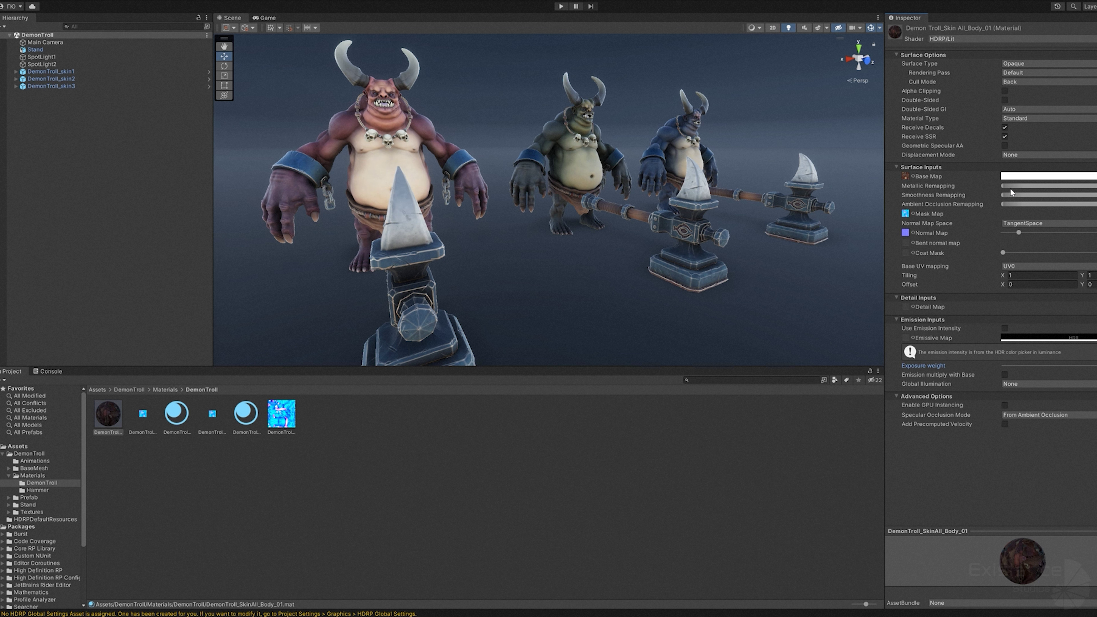
Adjust the body material's Metallic and Smoothness Remapping ranges, leaving the Smoothness range wide
mouse_move(1002, 187)
left_mouse_down()
mouse_move(1094, 186)
mouse_move(985, 191)
mouse_move(1096, 196)
left_mouse_up()
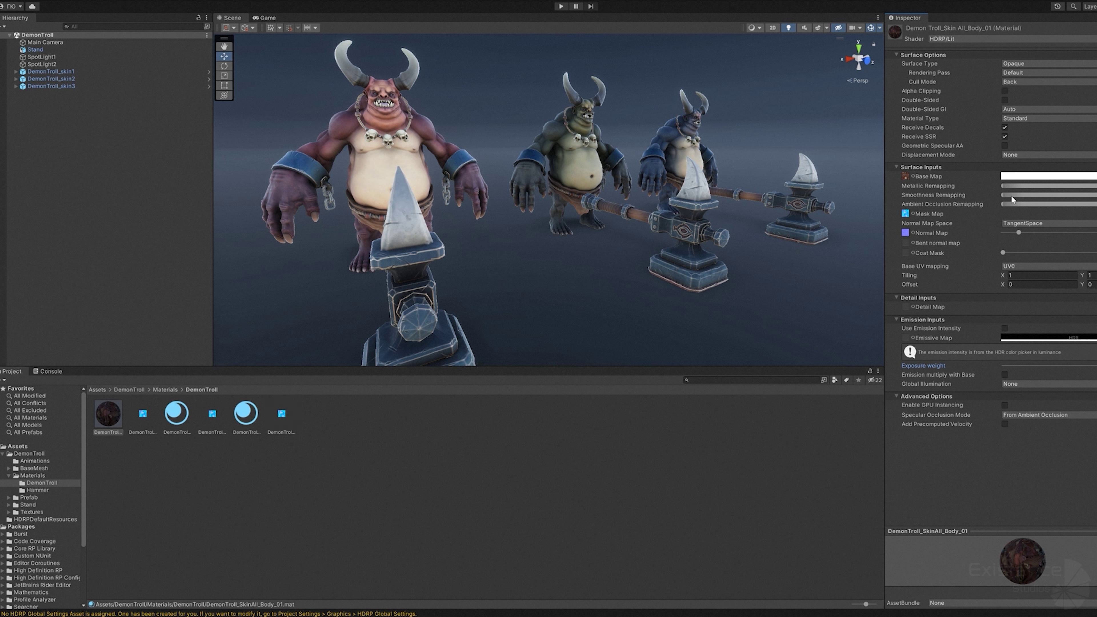
left_click_drag(1002, 196, 909, 189)
left_click_drag(1096, 195, 1003, 195)
right_click_drag(643, 189, 587, 182)
key("w")
key("s")
left_click_drag(1006, 196, 1090, 198)
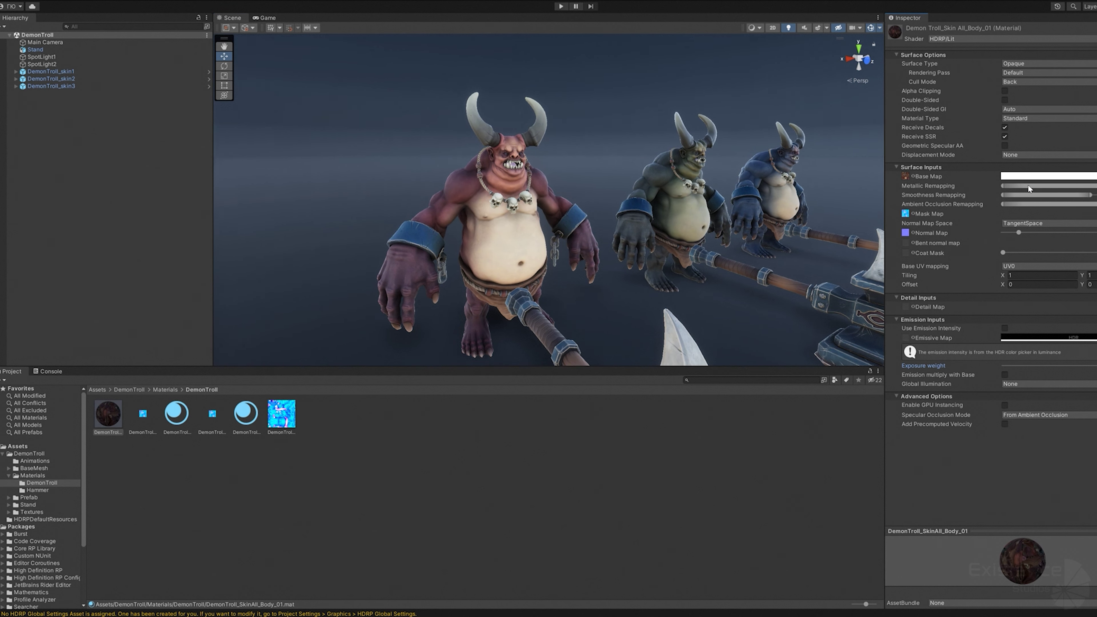
Expand the Stand object's material and set its Metallic and Smoothness to their minimum
left_click(650, 281)
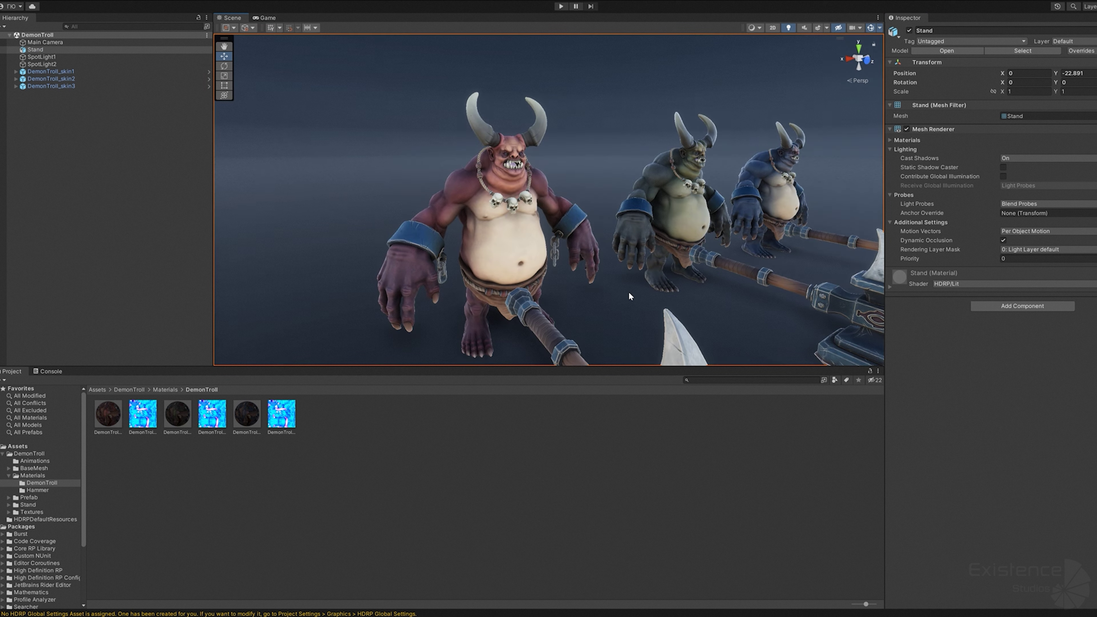
left_click(900, 276)
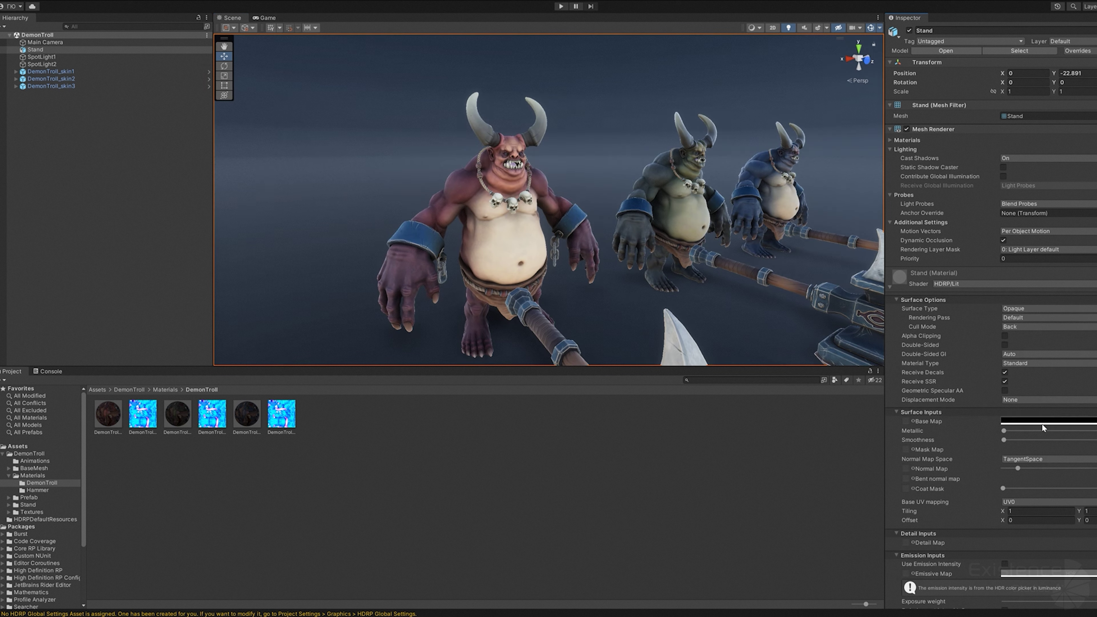
left_click_drag(1028, 431, 916, 423)
left_click_drag(1028, 440, 823, 430)
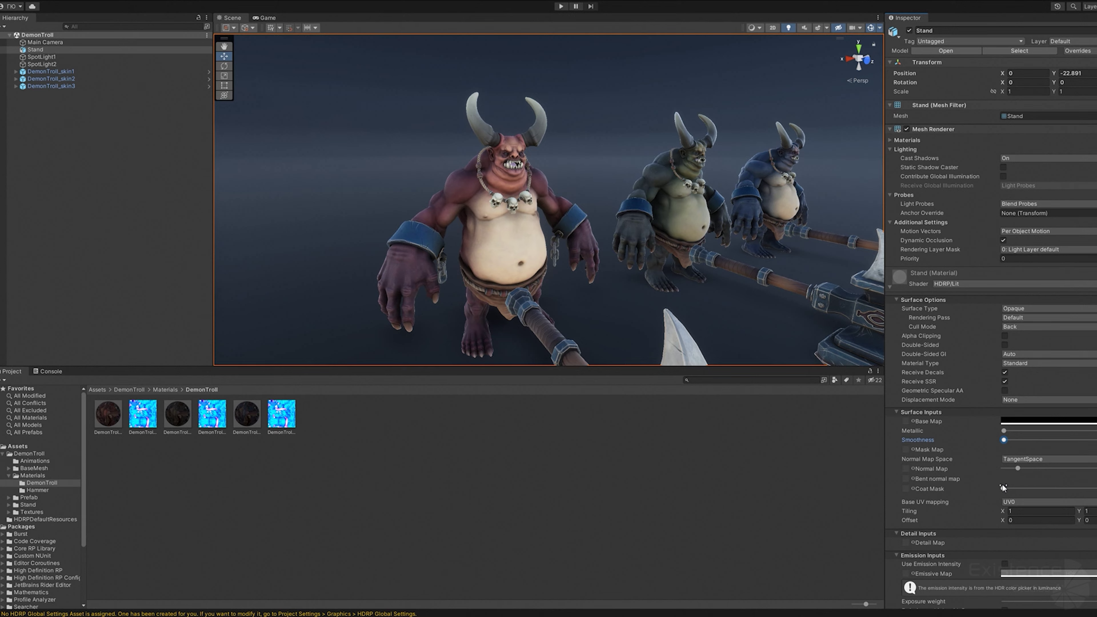
scroll(997, 497, "down", 3)
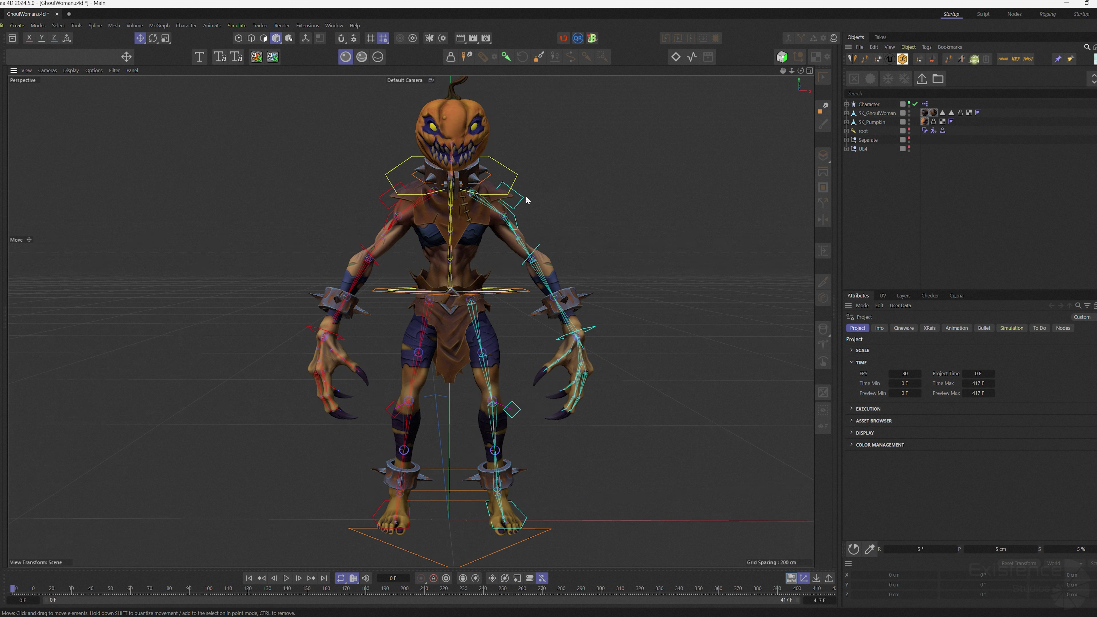
Switch to Cinema 4D and raise the pumpkin-headed character's left arm by rotating its FK shoulder controller
left_click(522, 199)
key("r")
left_click_drag(532, 203, 443, 176)
scroll(530, 158, "up", 2)
left_click(515, 170)
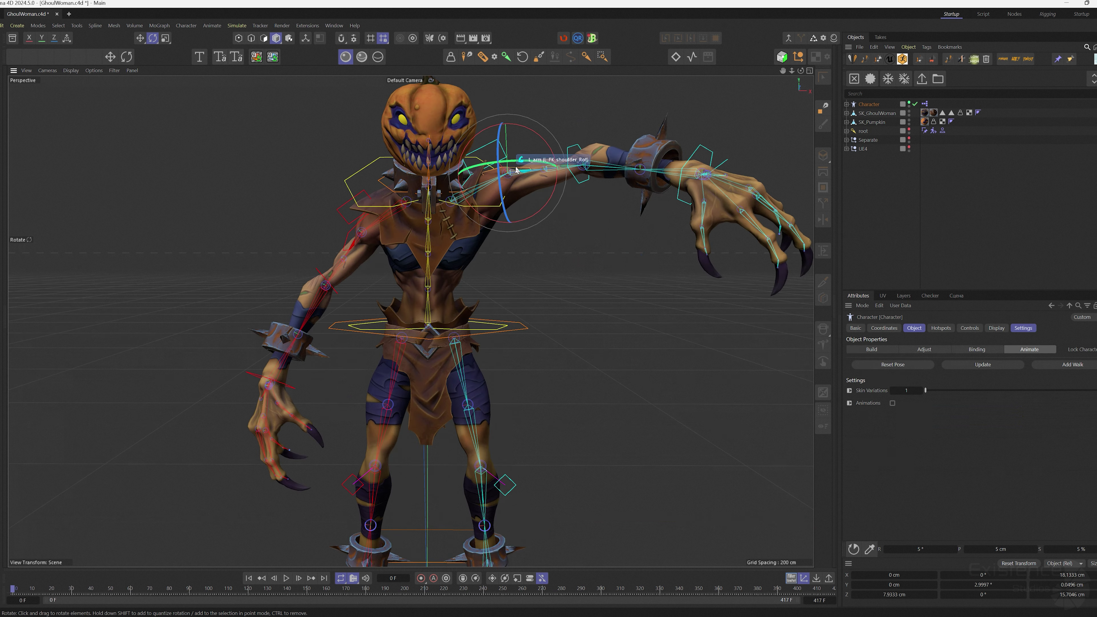
Bend the character's left forearm forward by rotating the FK elbow controller
left_click_drag(516, 169, 654, 181, "alt")
left_click(572, 148)
left_click_drag(583, 196, 551, 142)
left_click_drag(500, 131, 494, 263, "alt")
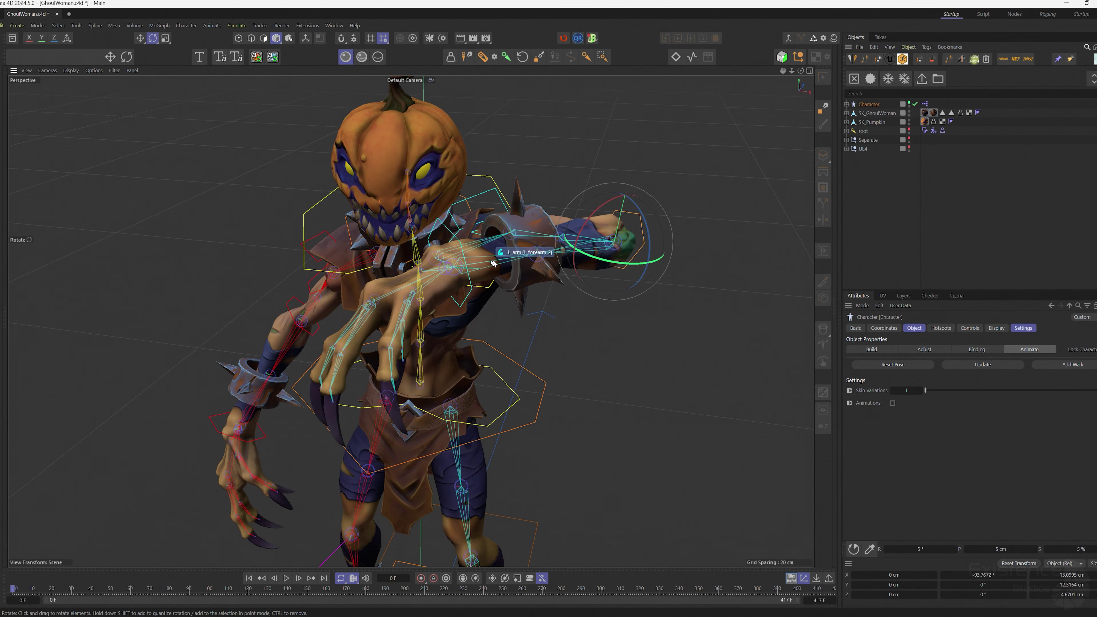
Select the left wrist controller, examine the posed hand, and undo the left arm's rotations
left_click(447, 233)
left_click_drag(449, 236, 557, 260, "alt")
key("ctrl+z")
middle_click_drag(598, 224, 611, 230, "alt")
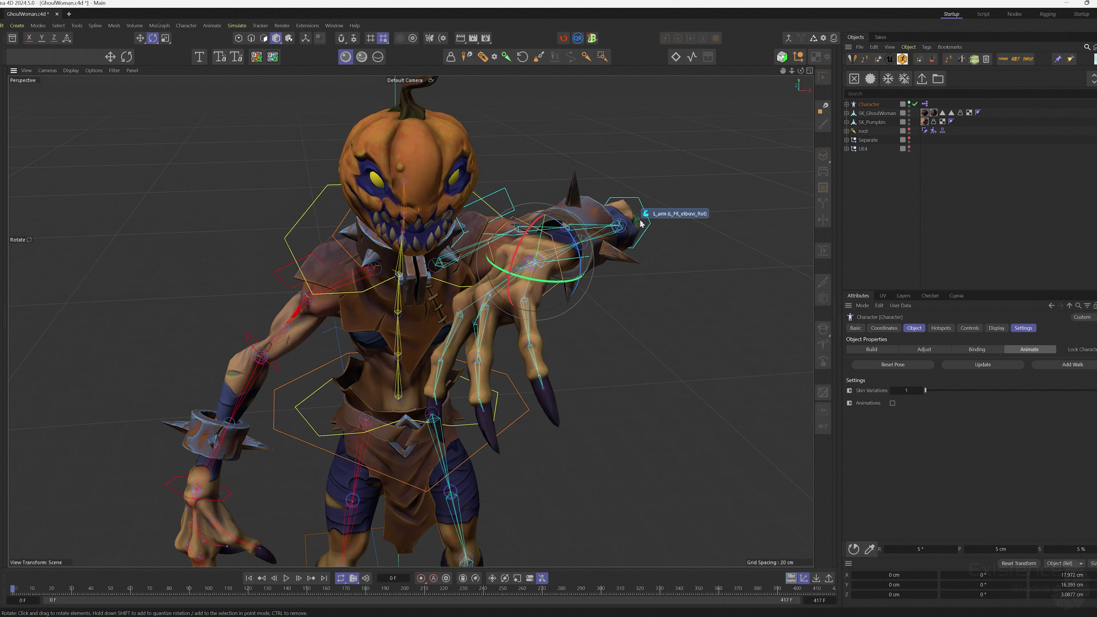
left_click_drag(579, 223, 534, 184, "alt")
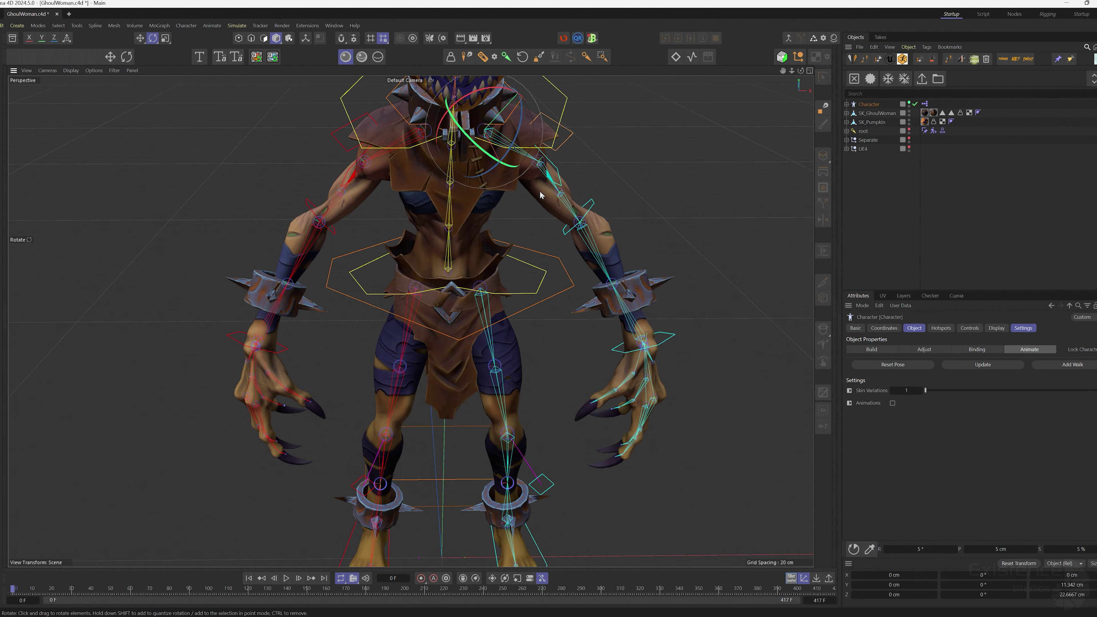
Select the character's left wrist controller and display its finger controls
middle_click_drag(714, 348, 721, 248, "alt")
scroll(713, 252, "up", 3)
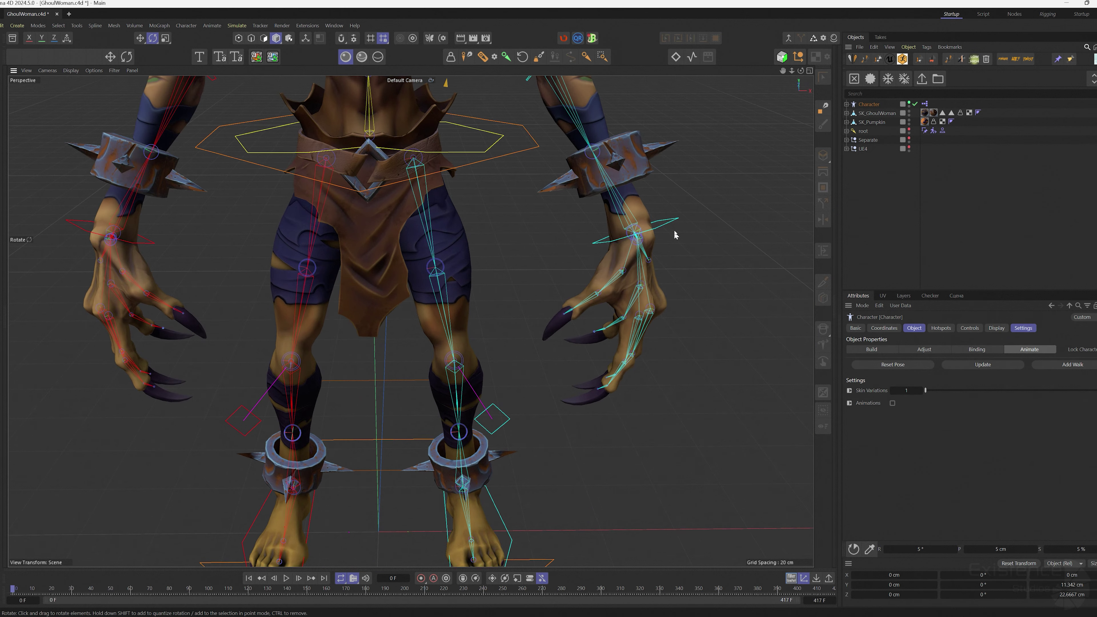
left_click_drag(659, 264, 606, 235, "alt")
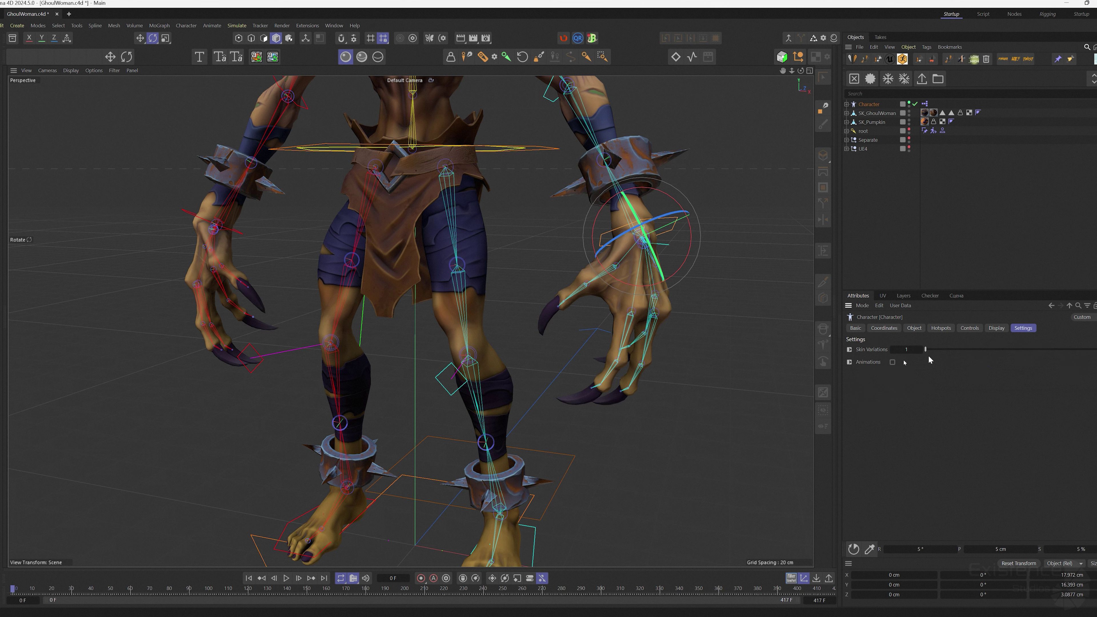
left_click_drag(636, 281, 641, 264, "alt")
right_click_drag(641, 265, 673, 235, "alt")
left_click(671, 207)
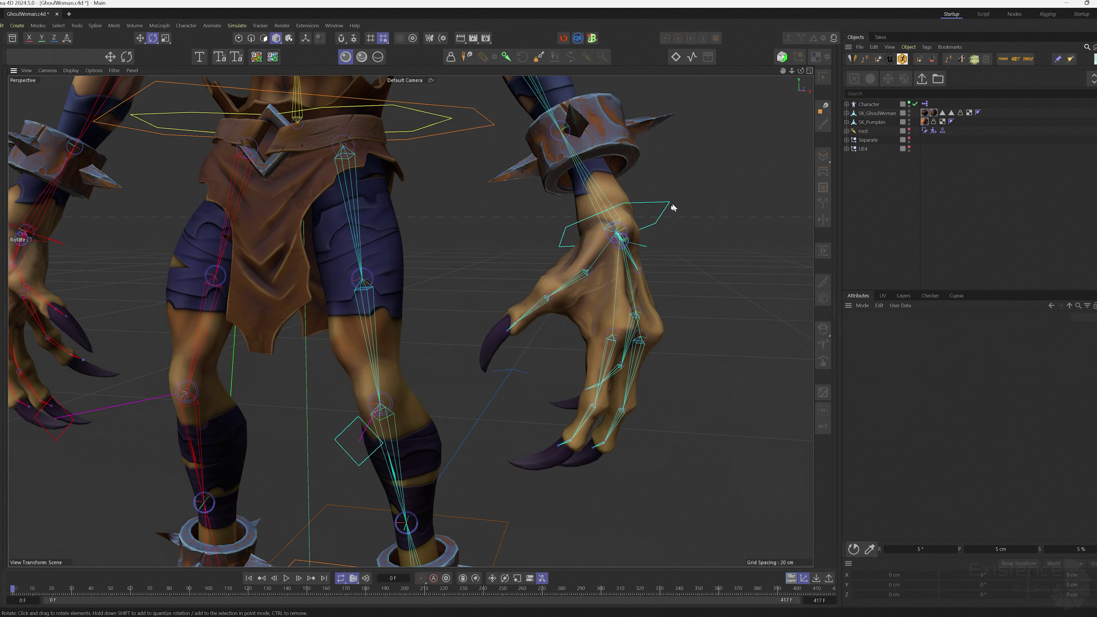
left_click(668, 206)
left_click(971, 328)
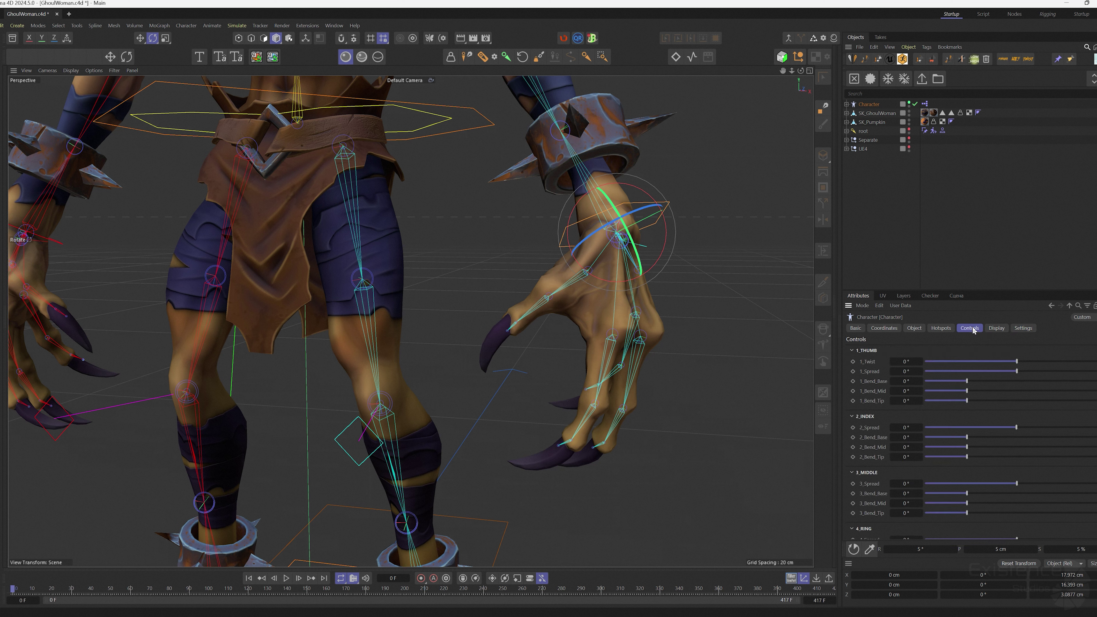
Curl all fingers of the left hand by setting their Base, Mid and Tip bends to 37°, and undo the change
scroll(879, 462, "down", 3)
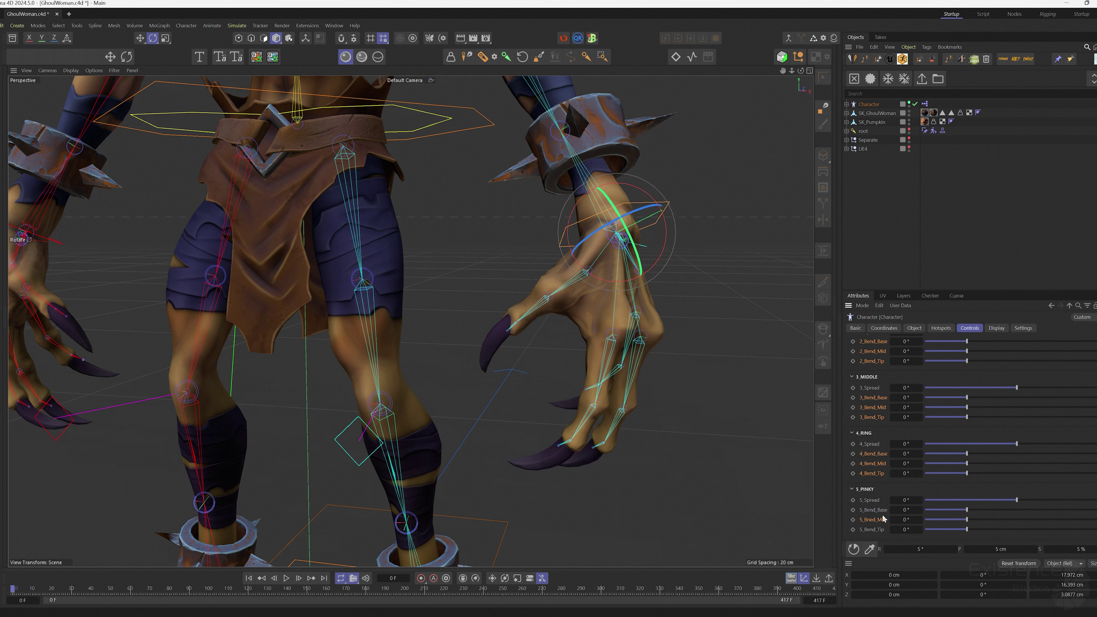
scroll(881, 457, "up", 3)
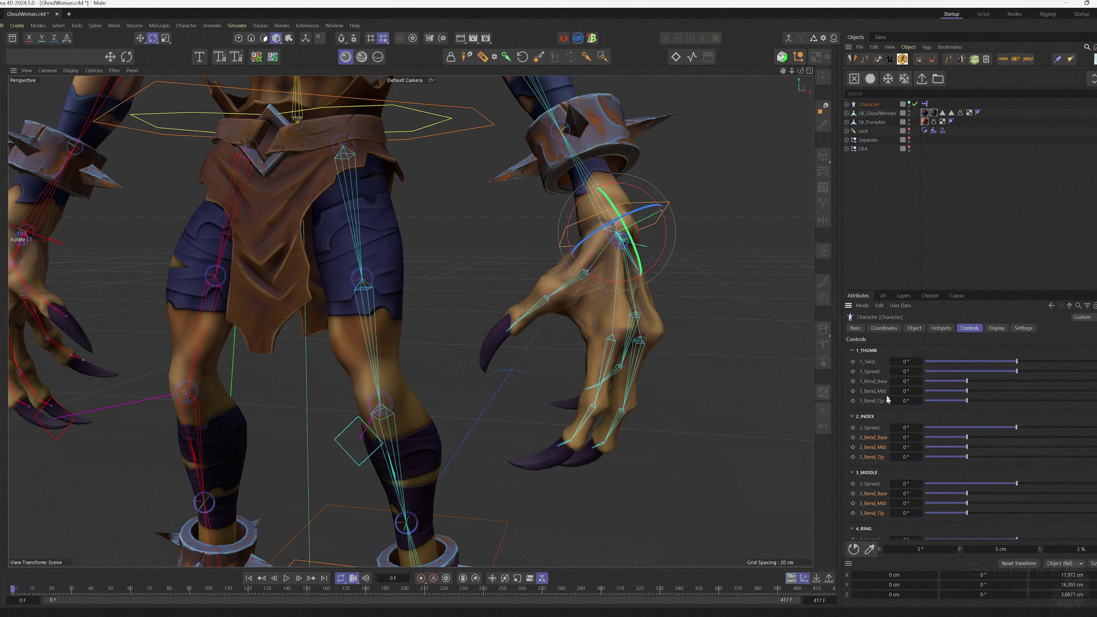
left_click_drag(1018, 391, 1019, 390)
left_click_drag(569, 299, 578, 329, "alt")
scroll(578, 328, "down", 3)
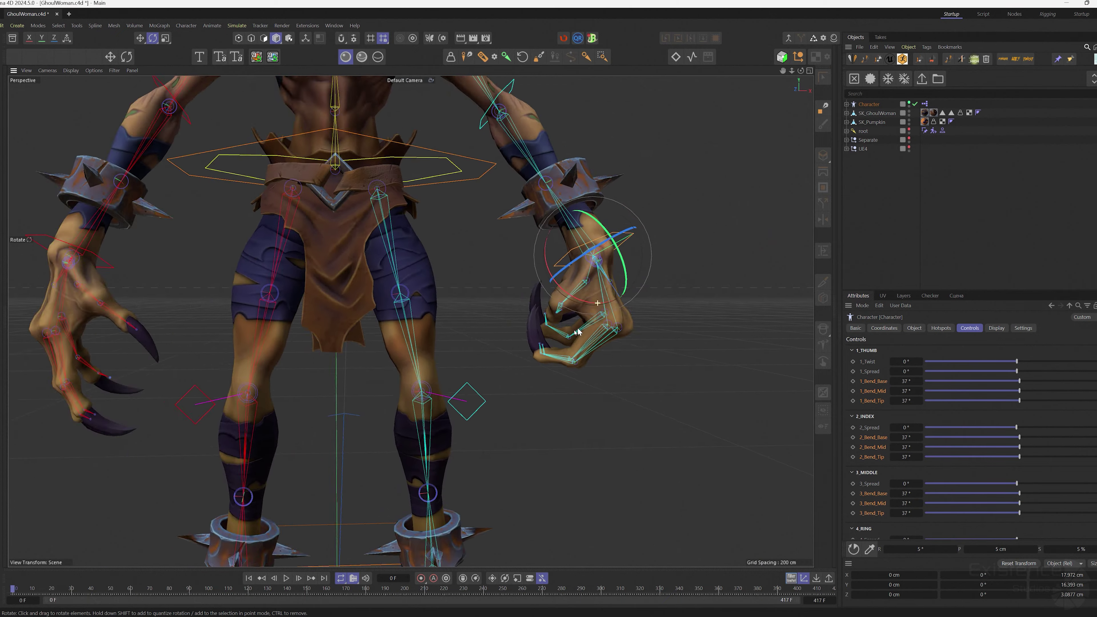
middle_click_drag(577, 329, 612, 362, "alt")
key("ctrl+z")
Raise the character's left leg by moving its IK foot controller up and forward
left_click_drag(612, 362, 534, 404, "alt")
middle_click_drag(534, 404, 581, 317, "alt")
key("e")
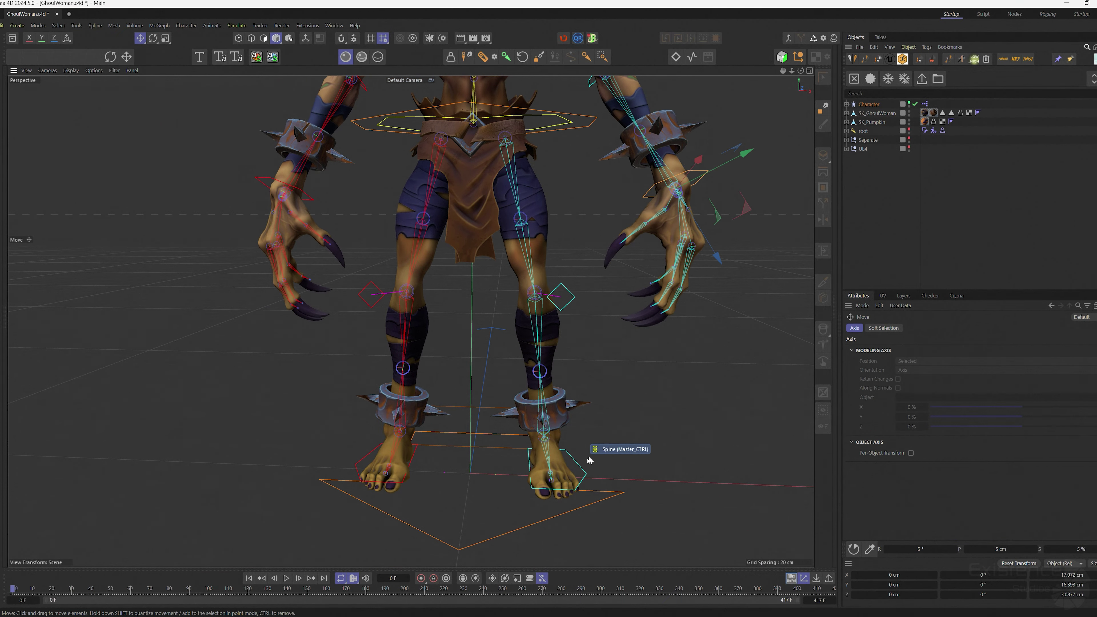
left_click_drag(590, 413, 630, 456, "alt")
left_click_drag(733, 464, 672, 337)
left_click_drag(671, 337, 521, 322, "alt")
Swing the raised left knee to different sides by moving the L_IK_Leg_Pole controller
left_click(534, 187)
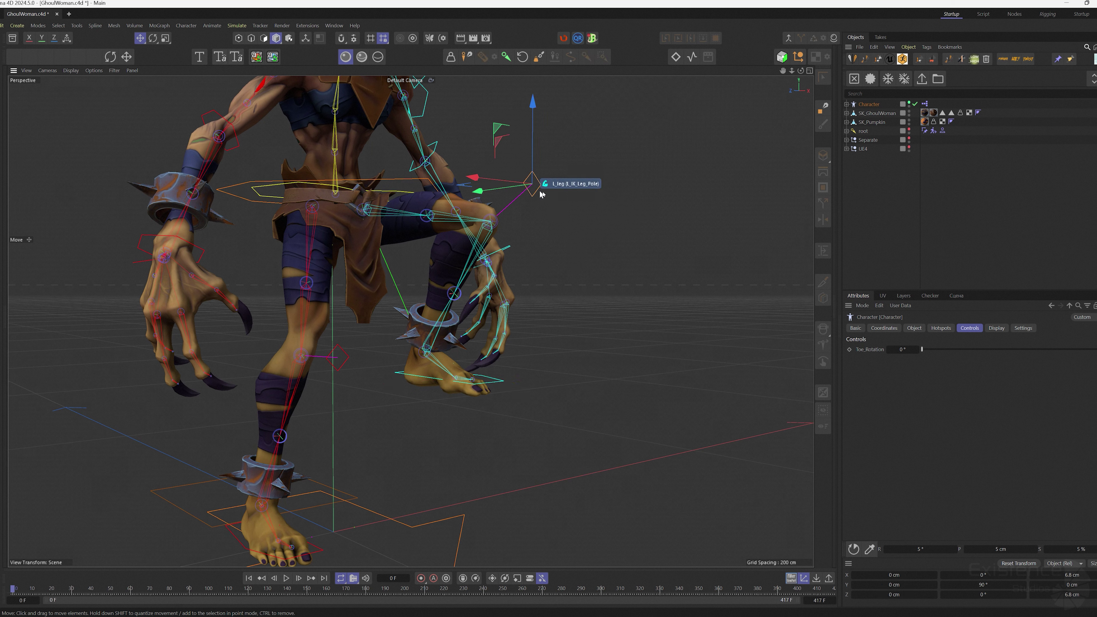
left_click_drag(540, 194, 476, 221)
left_click_drag(626, 225, 699, 251, "alt")
left_click_drag(465, 273, 669, 283)
left_click_drag(670, 283, 551, 329, "alt")
left_click_drag(735, 306, 691, 310)
Undo the moves of the left leg's pole and foot controllers
key("ctrl+z")
key("ctrl+z")
key("ctrl+z")
middle_click_drag(425, 296, 494, 316, "alt")
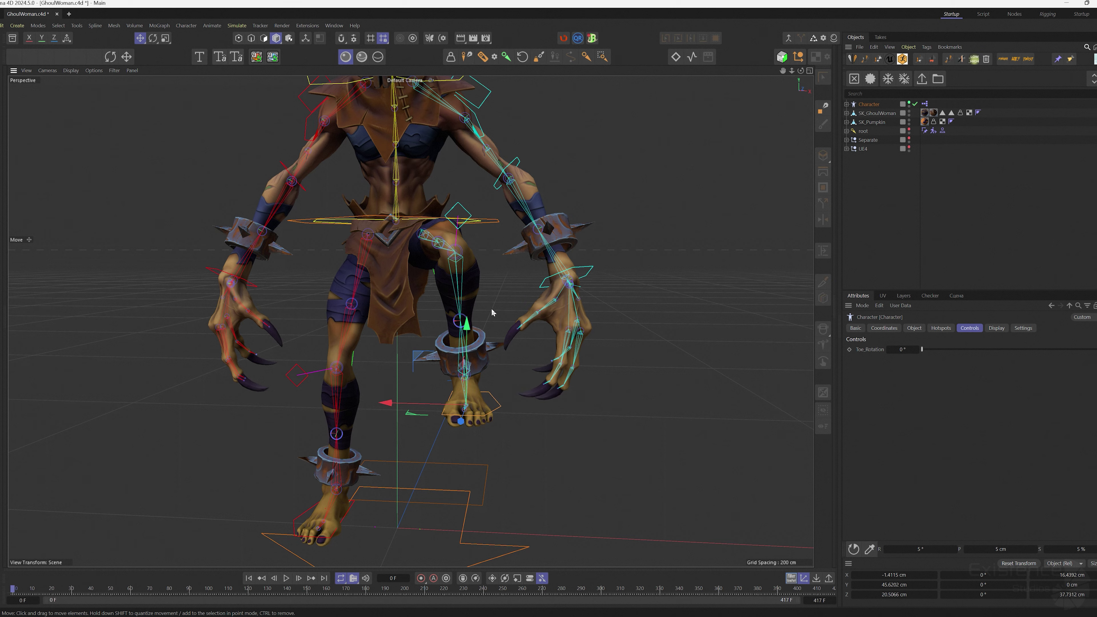
key("ctrl+z")
Tilt the character's torso by rotating the spine's Body_CTRL controller, and undo the rotation
middle_click_drag(456, 198, 519, 267, "alt")
scroll(519, 267, "up", 3)
left_click_drag(519, 267, 551, 312, "alt")
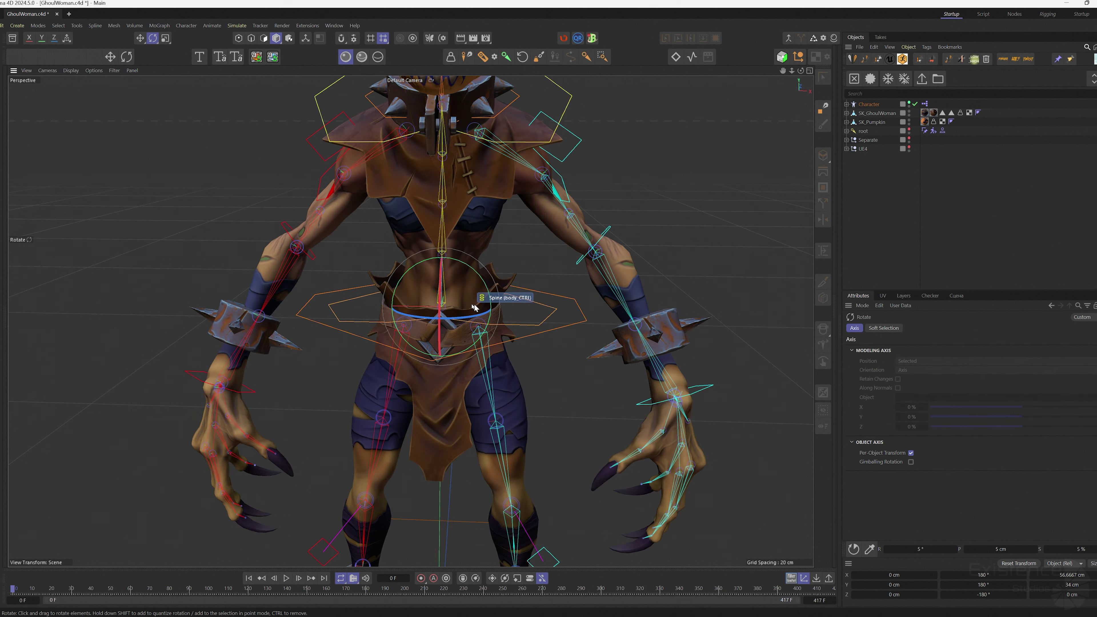
mouse_move(474, 307)
left_mouse_down()
mouse_move(482, 296)
mouse_move(467, 292)
left_mouse_up()
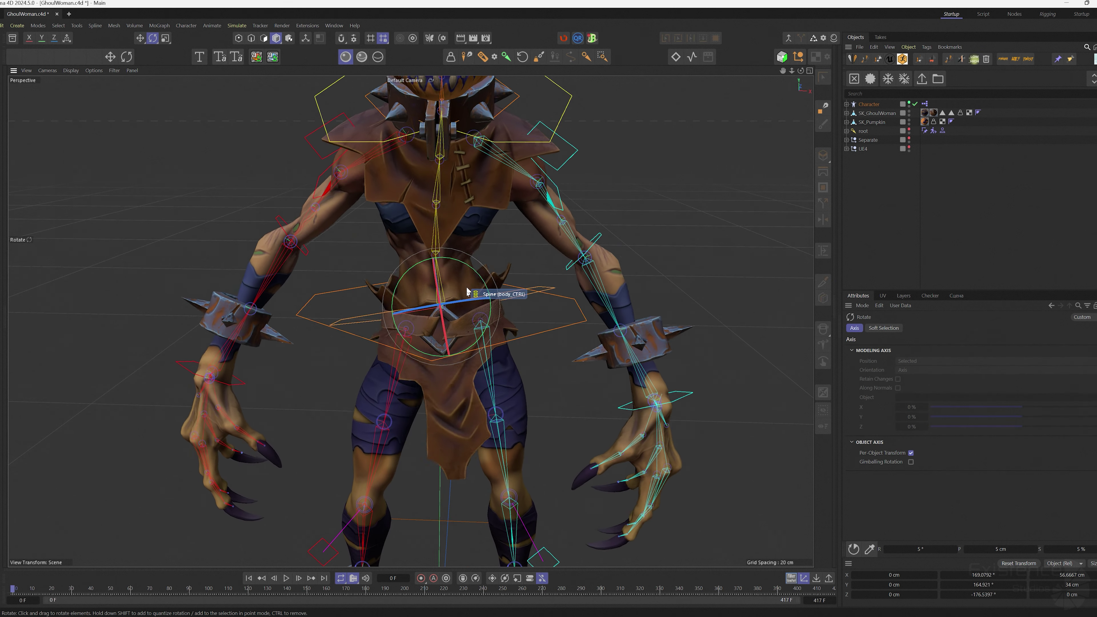
key("ctrl+z")
Lower the body into a crouch and shift it sideways by moving the hip controller, and undo the moves
left_click(578, 323)
middle_click_drag(578, 323, 597, 219, "alt")
key("e")
left_click_drag(597, 272, 583, 363)
middle_click_drag(583, 364, 599, 138, "alt")
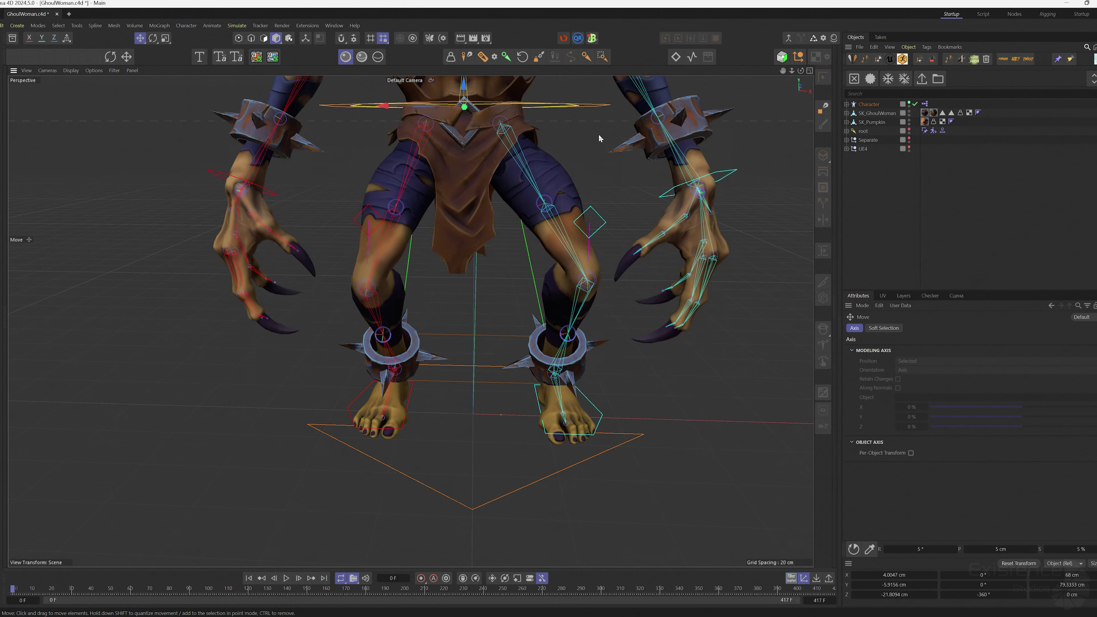
left_click_drag(599, 139, 670, 251)
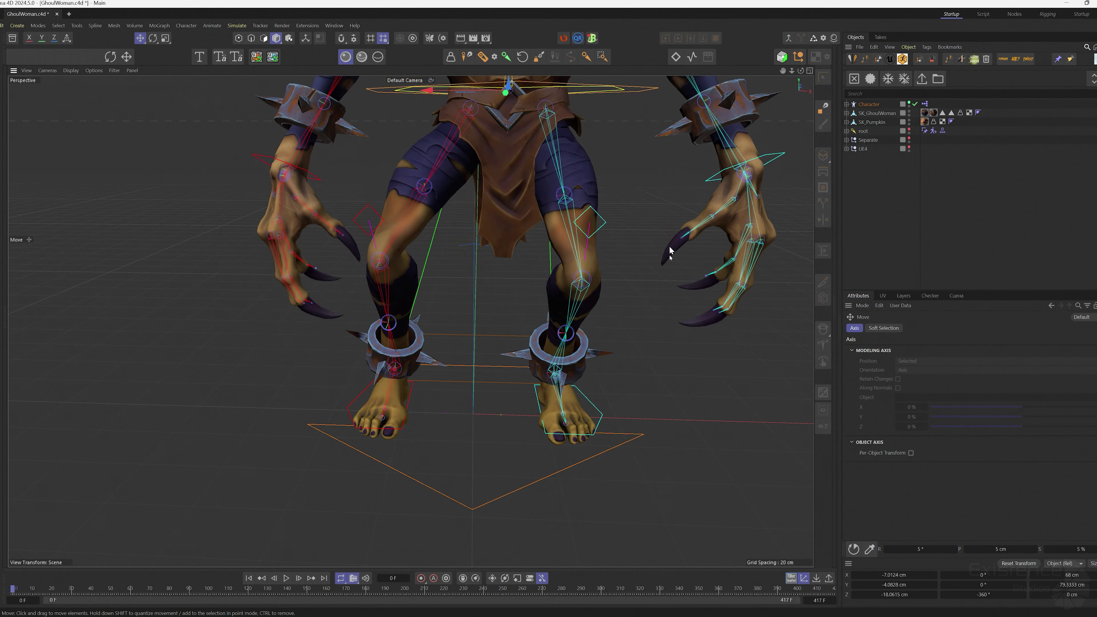
scroll(669, 247, "down", 5)
middle_click_drag(630, 268, 596, 257, "alt")
left_click_drag(596, 257, 567, 195)
key("ctrl+z")
key("ctrl+z")
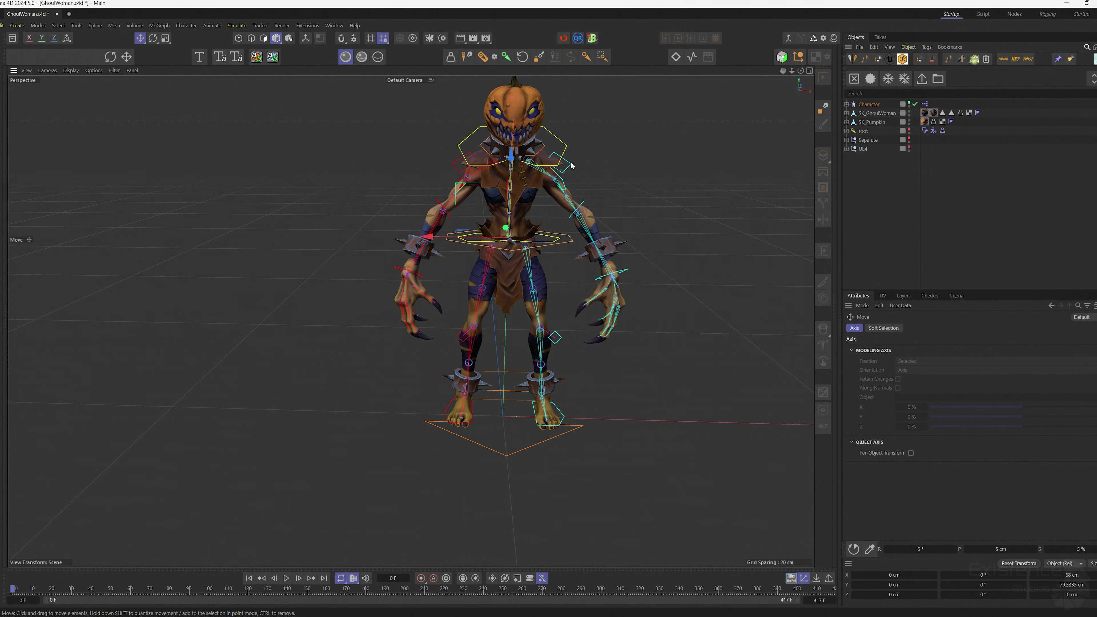
Turn the pumpkin head by rotating the head_Rot controller, and restore its original orientation
left_click(560, 138)
left_click_drag(560, 137, 603, 216, "alt")
key("r")
scroll(526, 159, "up", 3)
key("ctrl+z")
key("ctrl+z")
left_click_drag(541, 247, 460, 259)
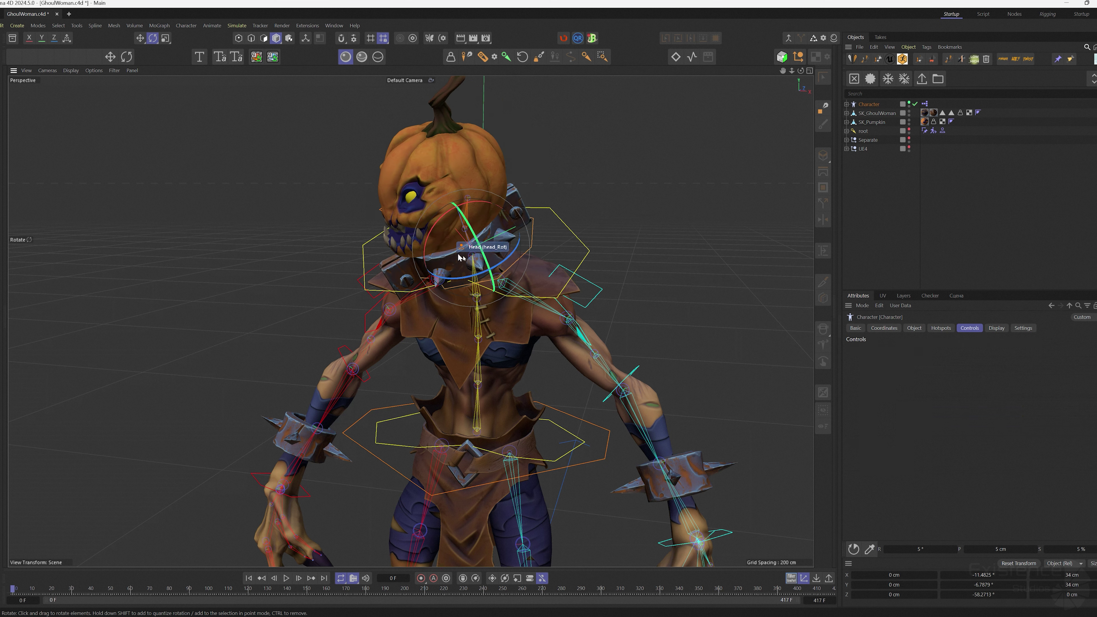
middle_click_drag(474, 256, 503, 183, "alt")
right_click_drag(503, 183, 487, 225, "alt")
mouse_move(530, 240)
left_mouse_down("alt")
mouse_move(522, 314)
mouse_move(529, 254)
left_mouse_up("alt")
left_click_drag(532, 198, 513, 270, "alt")
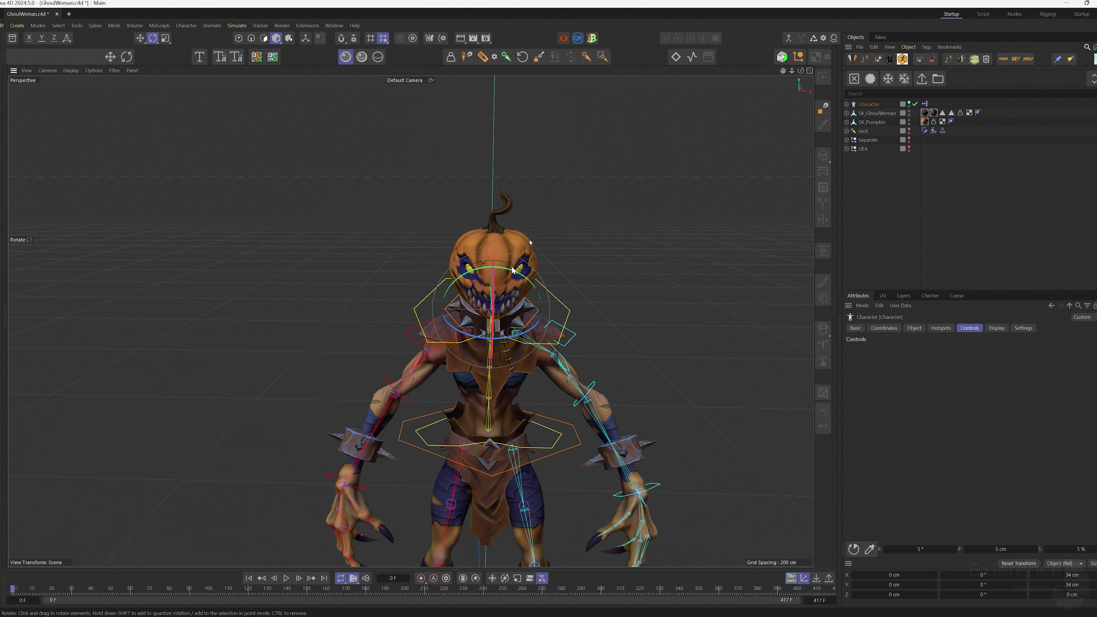
Select the Character object and set its Skin Variations to 2
left_click(926, 168)
left_click(869, 104)
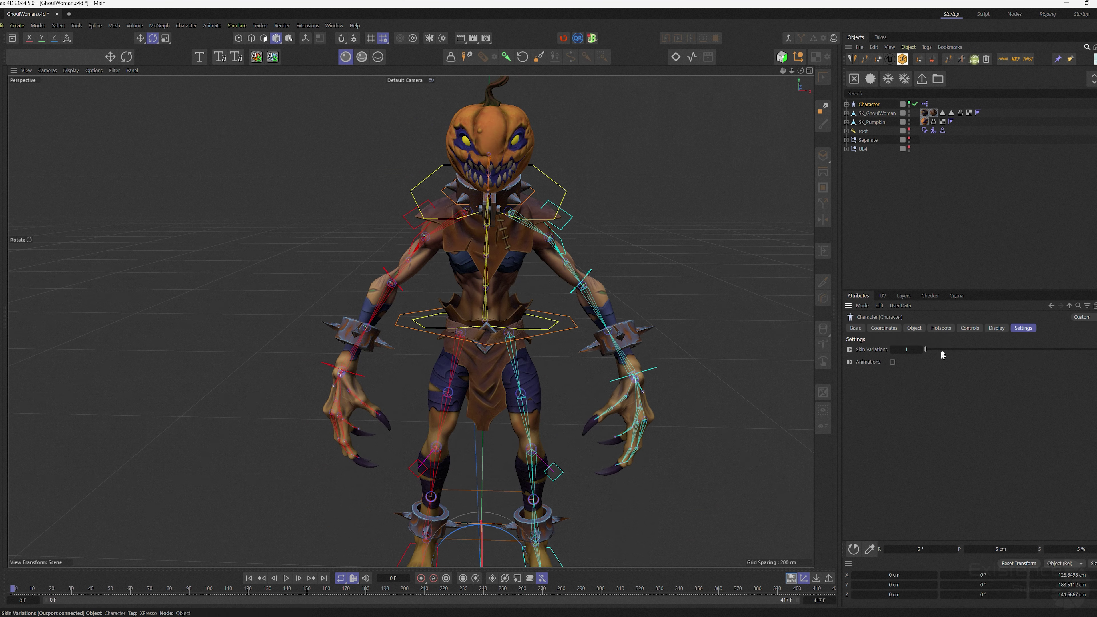
left_click_drag(542, 316, 534, 275, "alt")
scroll(534, 275, "down", 2)
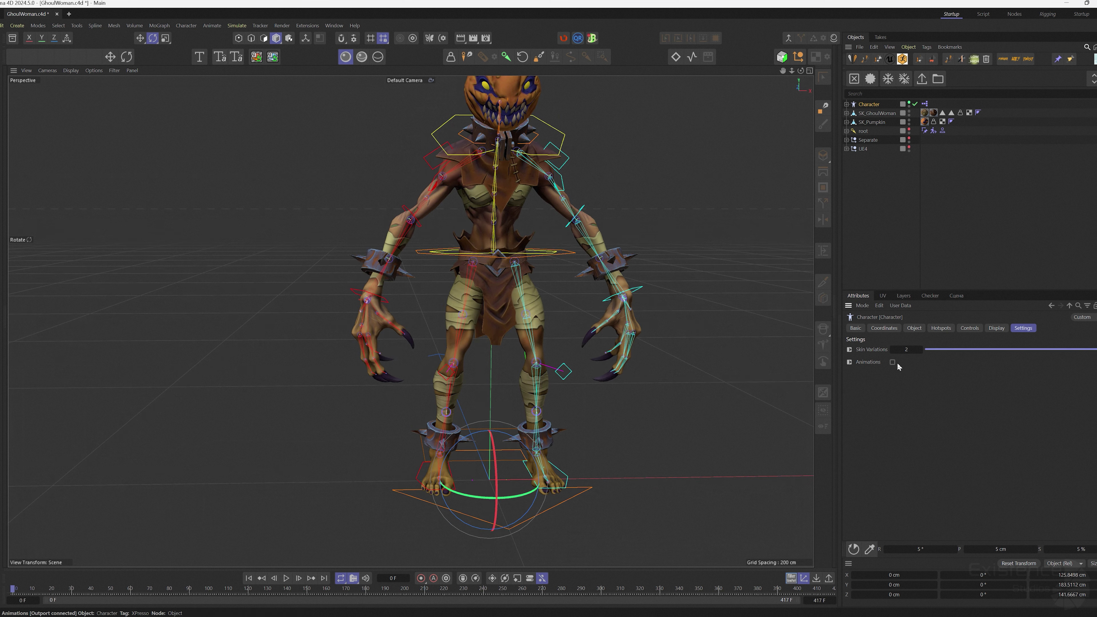
Enable the character's Animations and play them, examining the motion from the front, side and back
left_click(1006, 259)
key("F8")
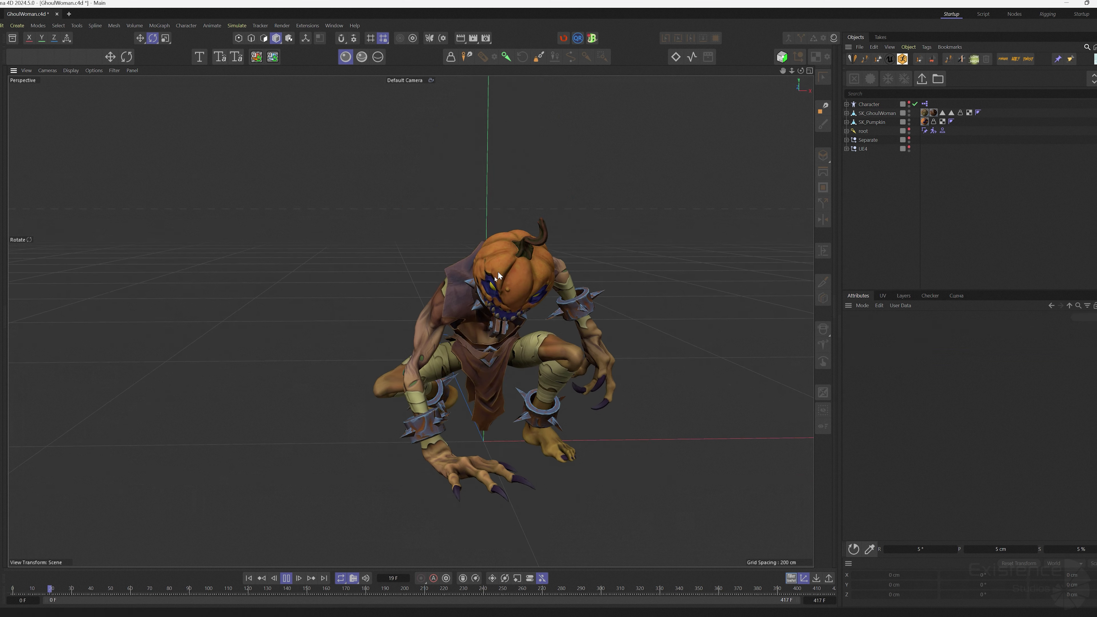
left_click_drag(498, 286, 514, 289, "alt")
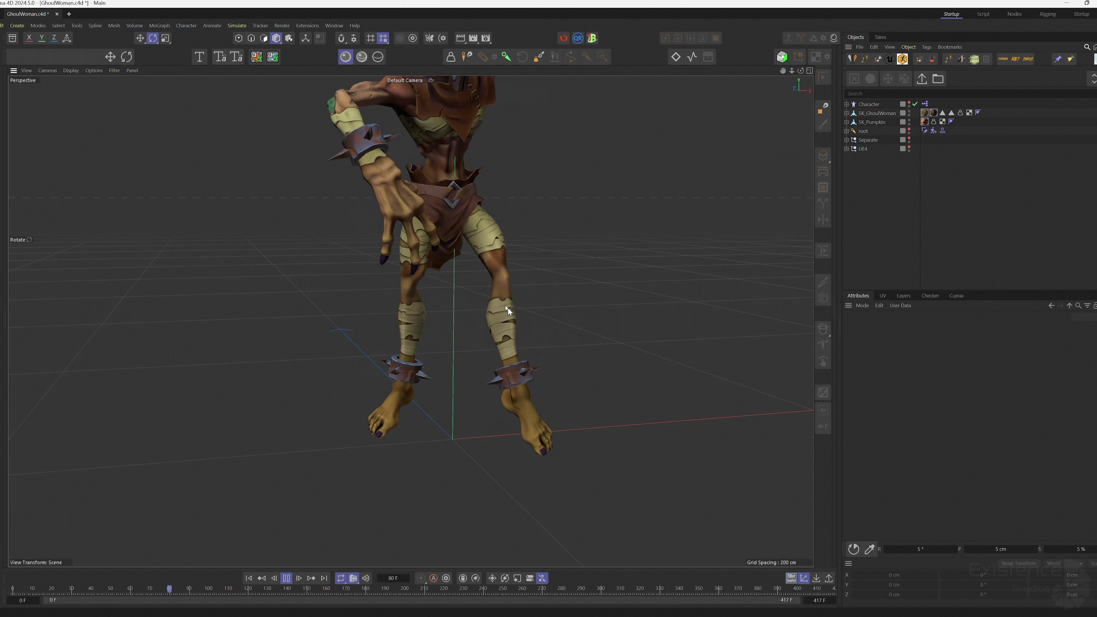
left_click_drag(495, 354, 592, 344, "alt")
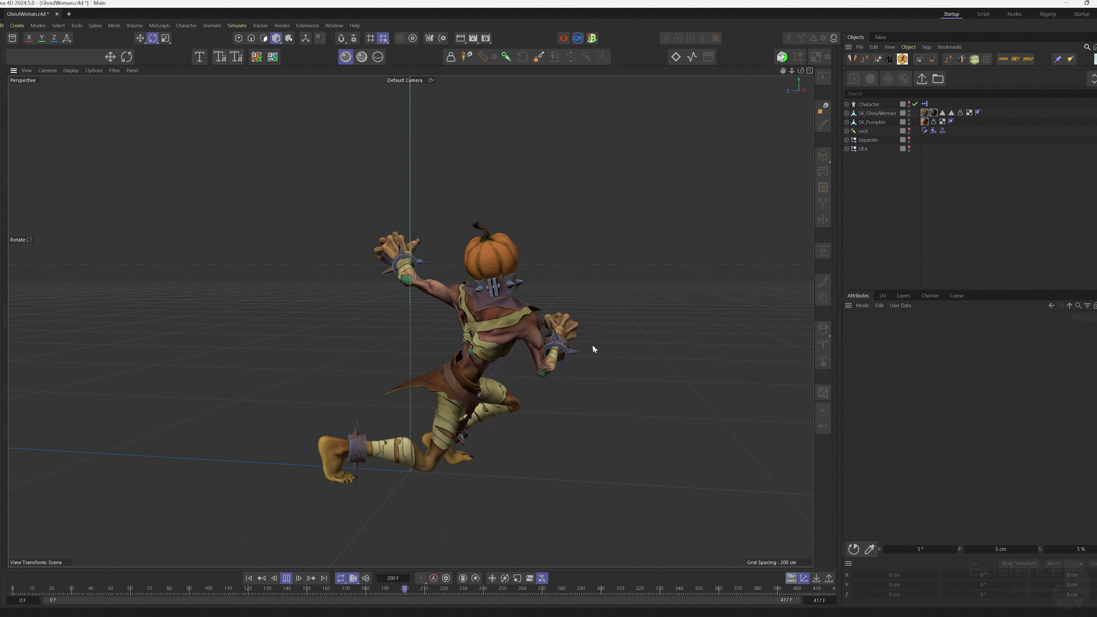
Select the Character object and set Skin Variations to 1 while the animation plays
left_click(868, 104)
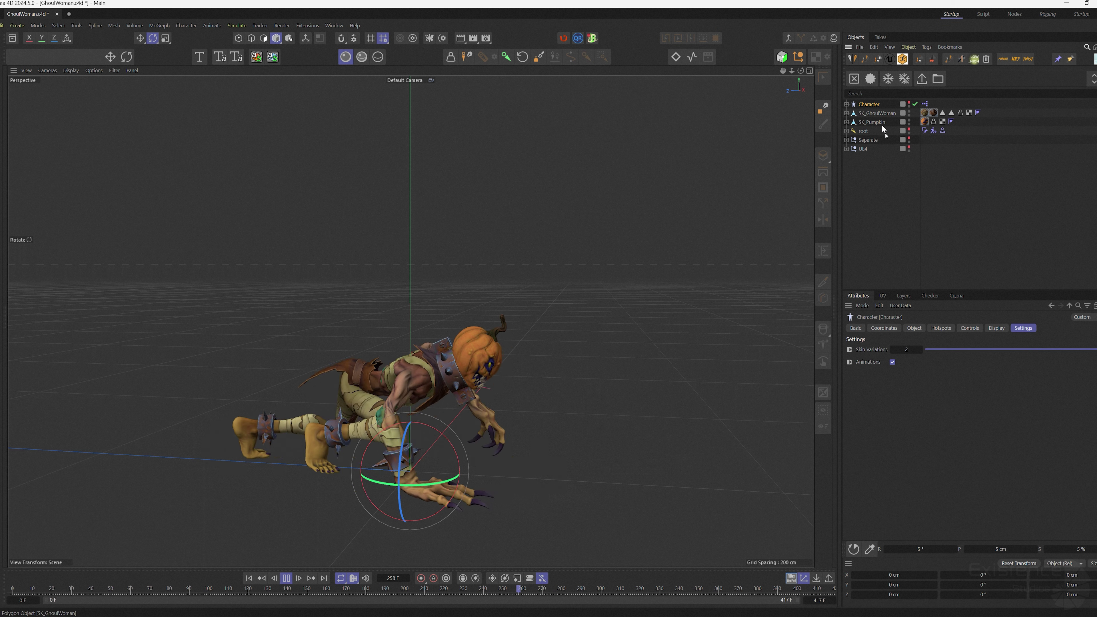
left_click_drag(959, 351, 925, 350)
left_click_drag(372, 365, 390, 367, "alt")
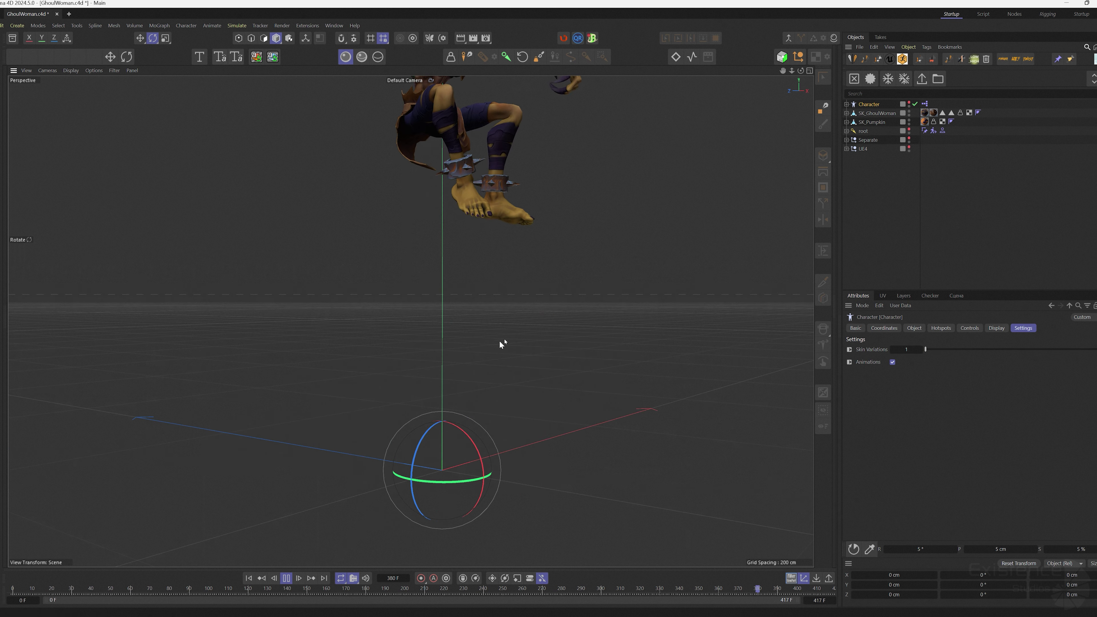
middle_click_drag(499, 341, 505, 406, "alt")
left_click_drag(504, 405, 479, 408, "alt")
middle_click_drag(479, 408, 495, 393, "alt")
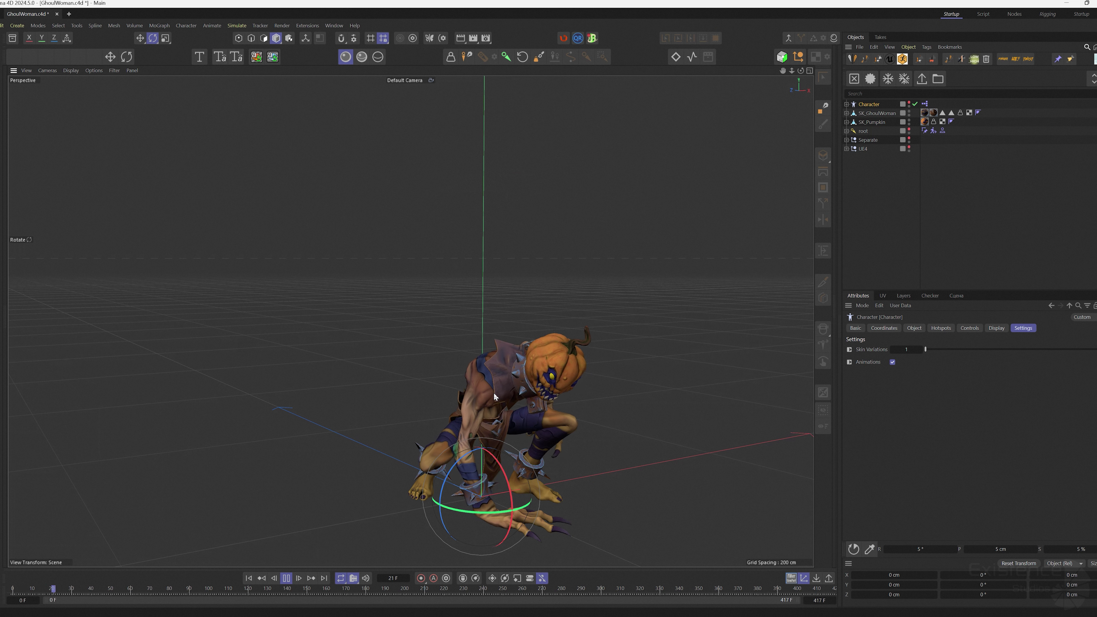
Set Skin Variations back to 2 and examine the animated character from several angles
left_click(1049, 350)
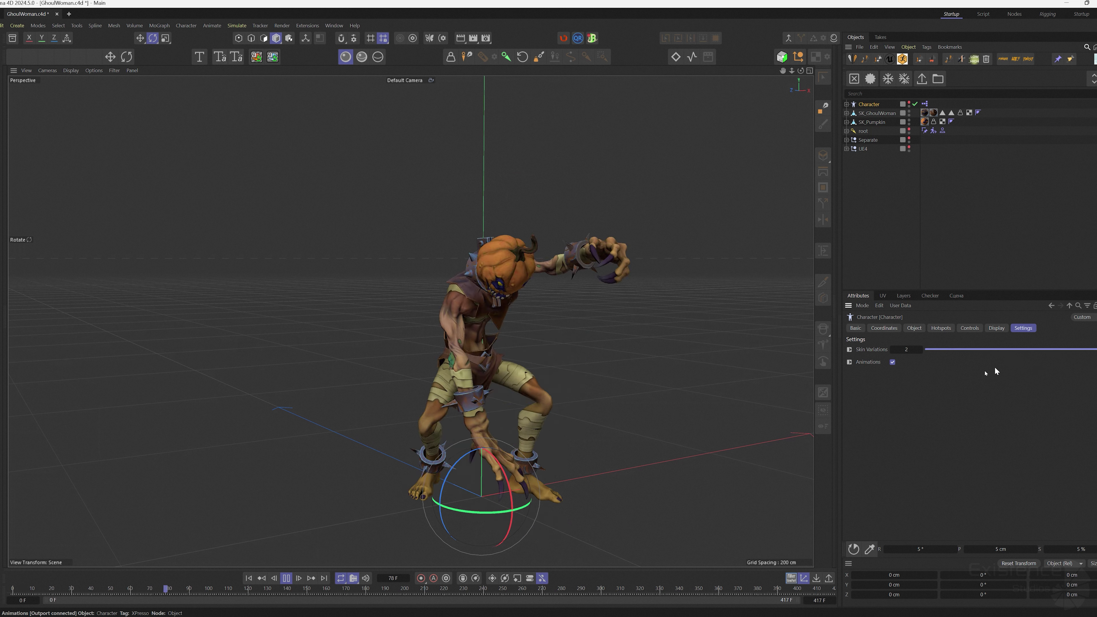
left_click_drag(570, 424, 408, 424, "alt")
left_click_drag(558, 385, 627, 388, "alt")
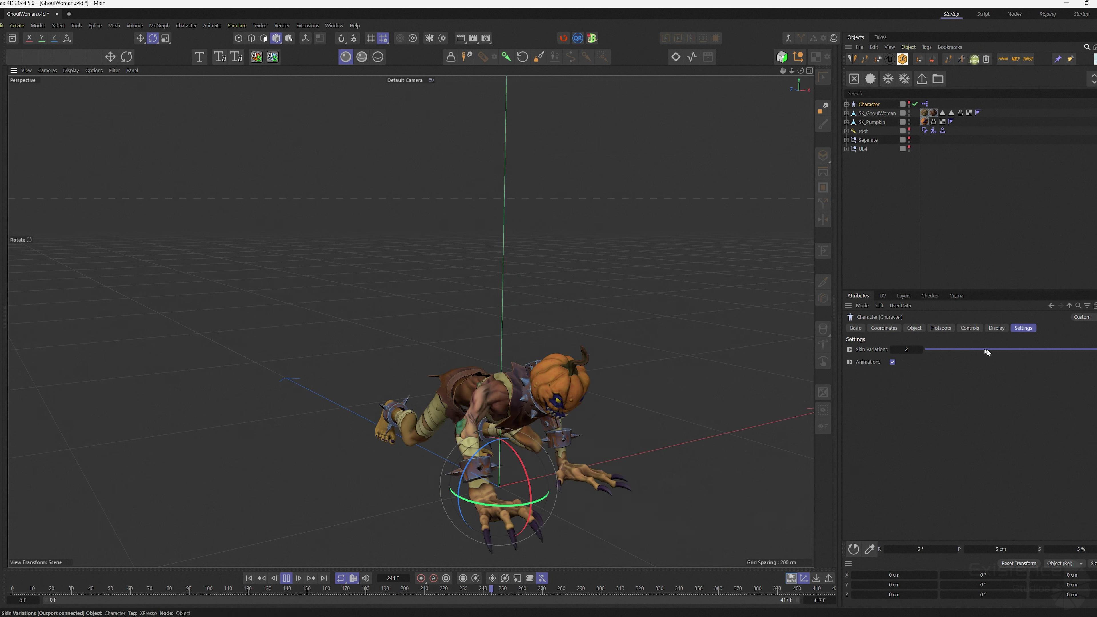
Set Skin Variations to 1, and stop the playback with the character's Animations disabled
left_click_drag(984, 349, 899, 352)
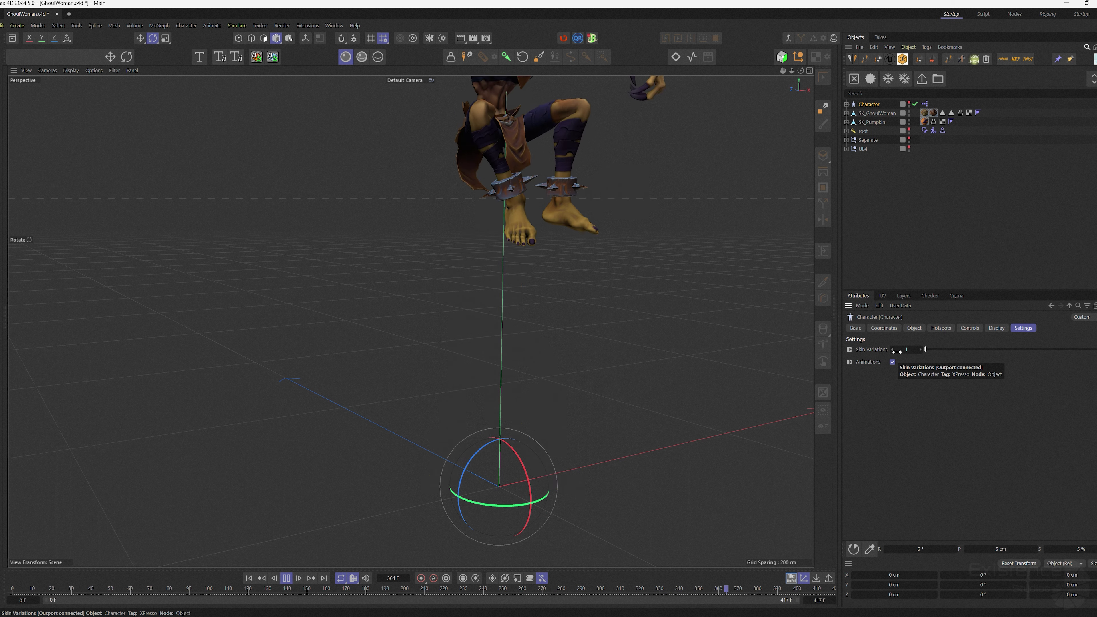
key("F8")
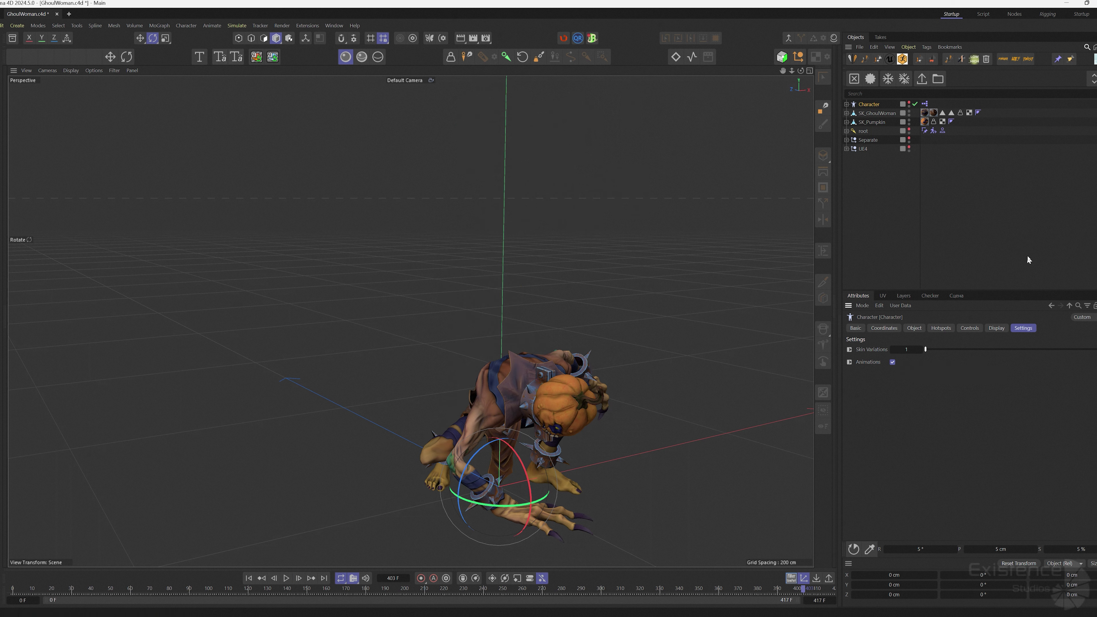
left_click(892, 362)
key("F8")
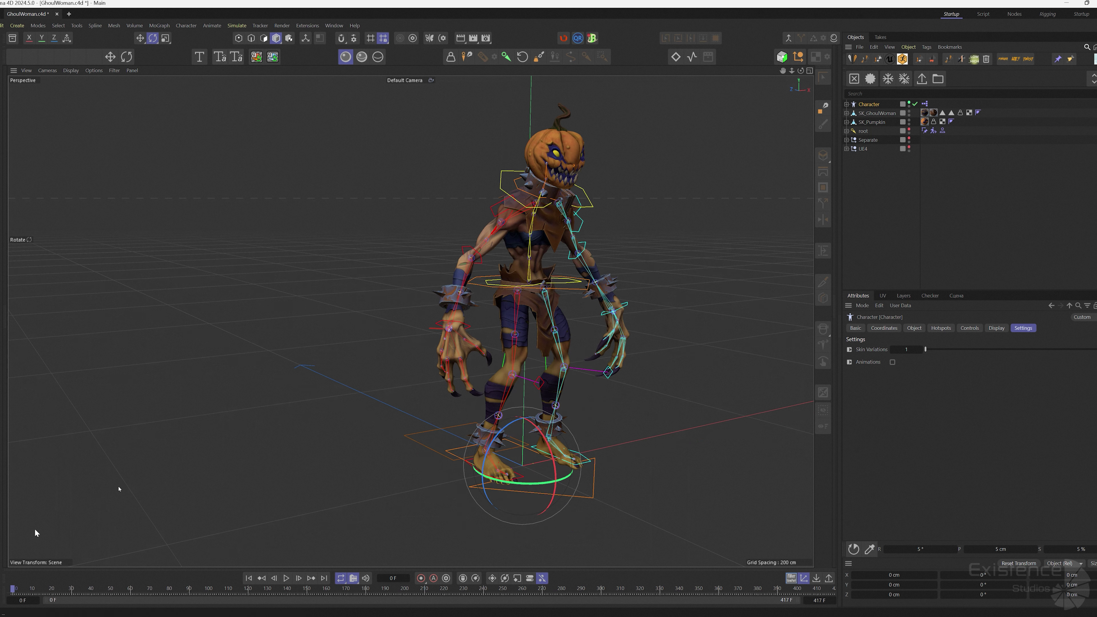
Show the root, Separate and UE4 objects in the viewport and hide the SK_GhoulWoman and SK_Pumpkin meshes
left_click(876, 152)
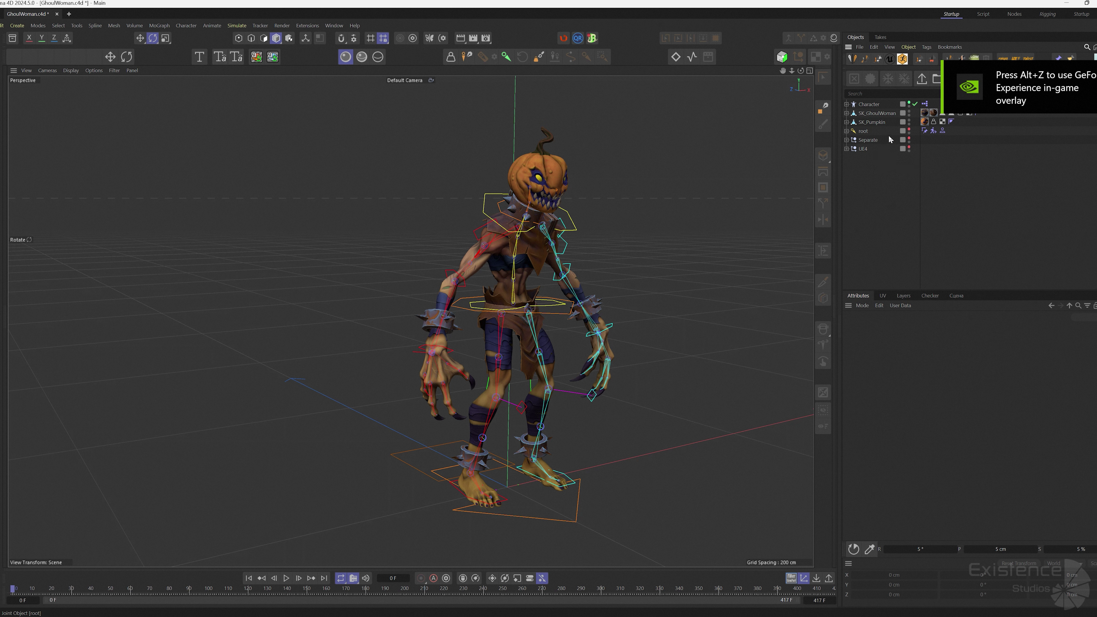
left_click_drag(554, 333, 529, 327, "alt")
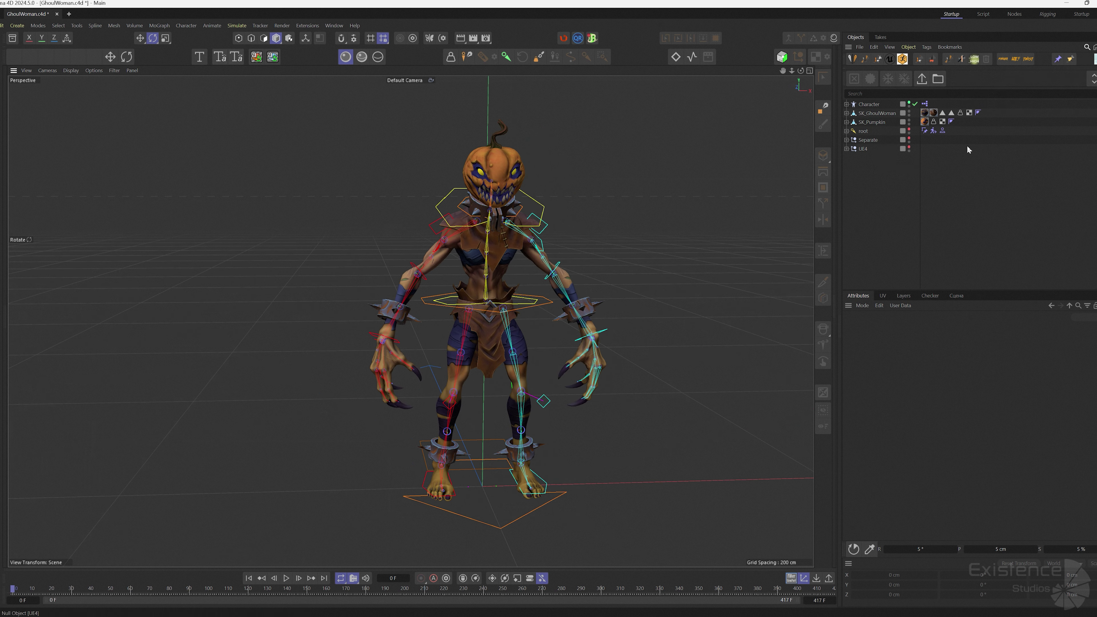
left_click(877, 113)
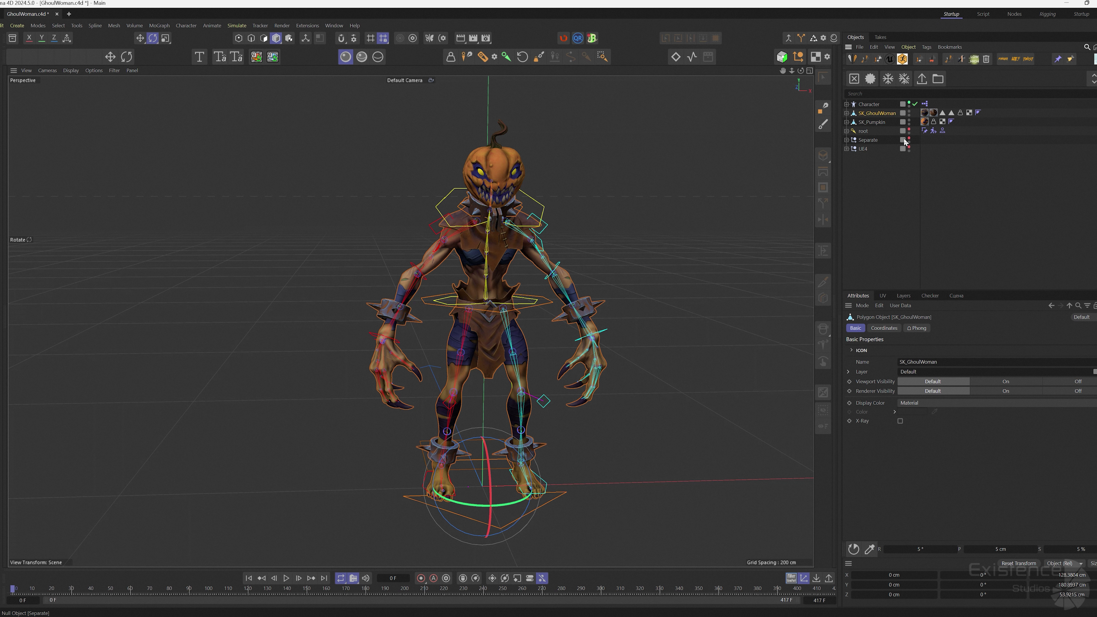
left_click(909, 147)
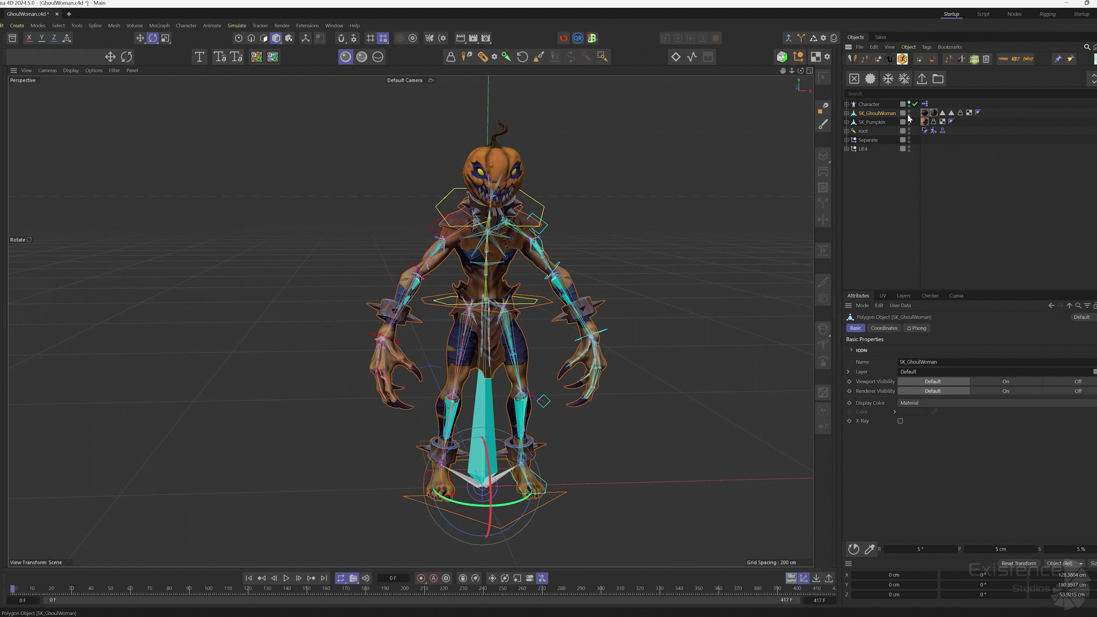
left_click(909, 121)
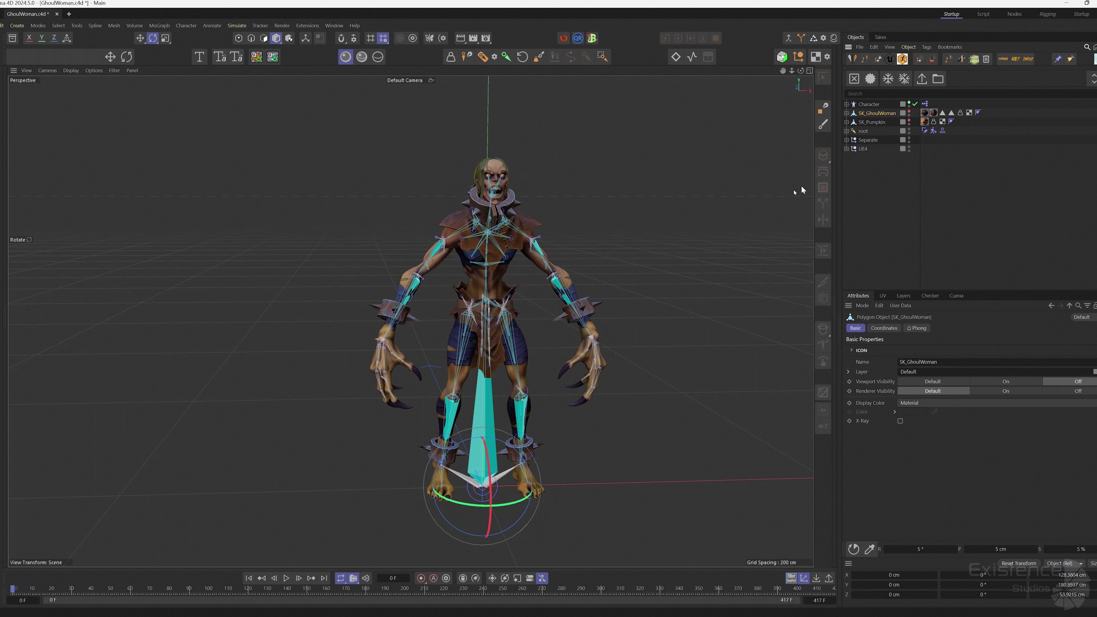
Play the character's animation to frame 27 and select the body control around the character's waist
key("F8")
scroll(505, 246, "up", 3)
left_click_drag(501, 252, 427, 245, "alt")
left_click(510, 260)
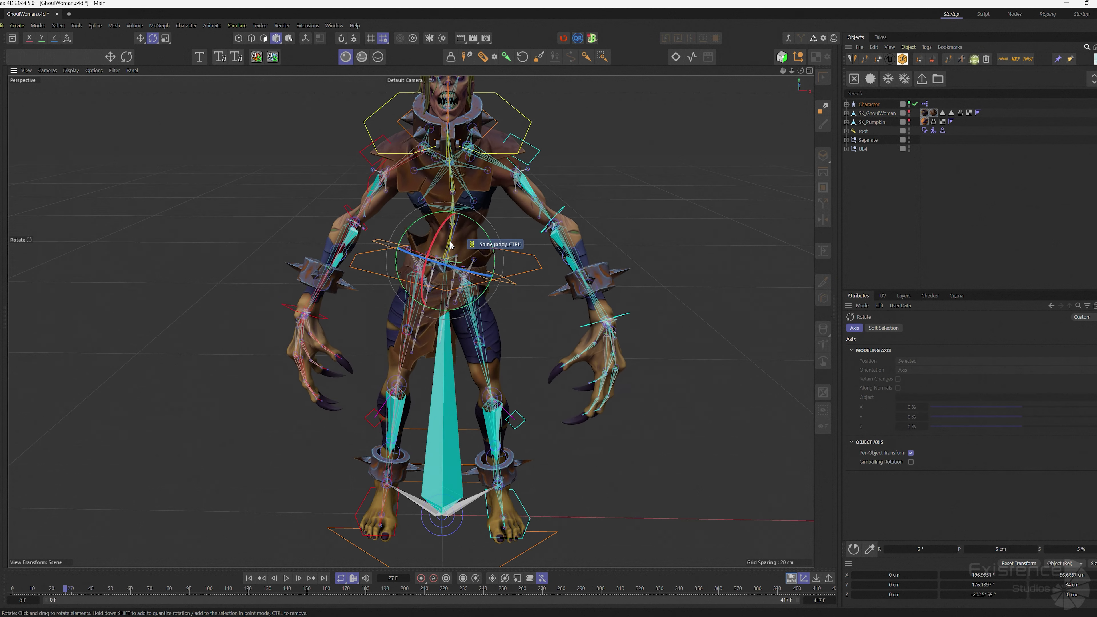
Try rotating the character's upper-body controls, and undo the pose changes
left_click(494, 124)
key("r")
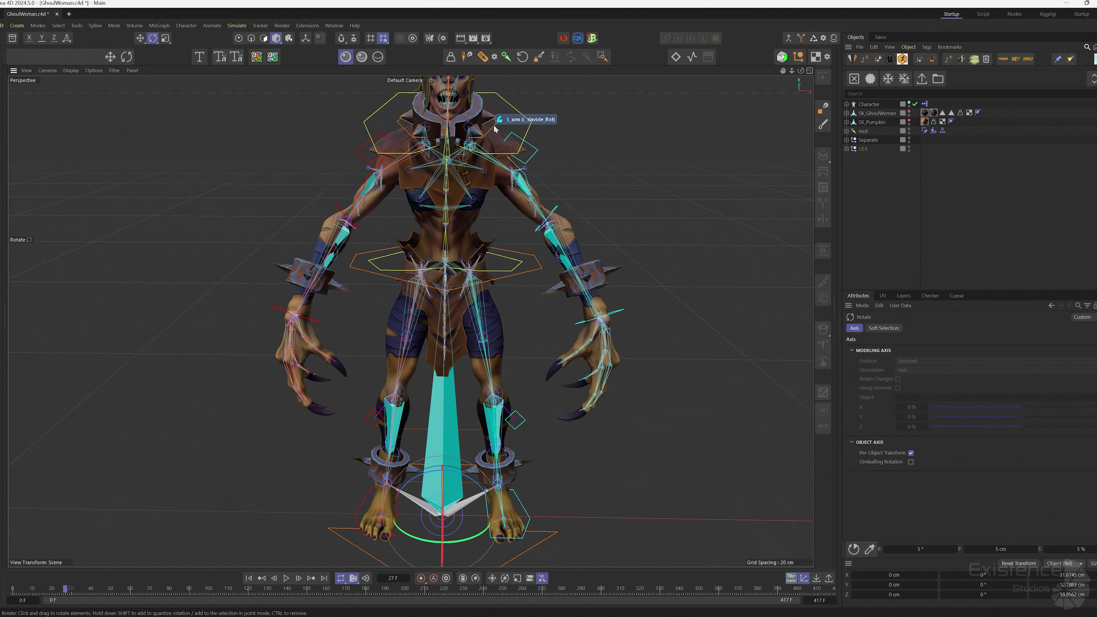
left_click_drag(469, 132, 501, 159)
left_click(525, 122)
key("ctrl+z")
key("ctrl+z")
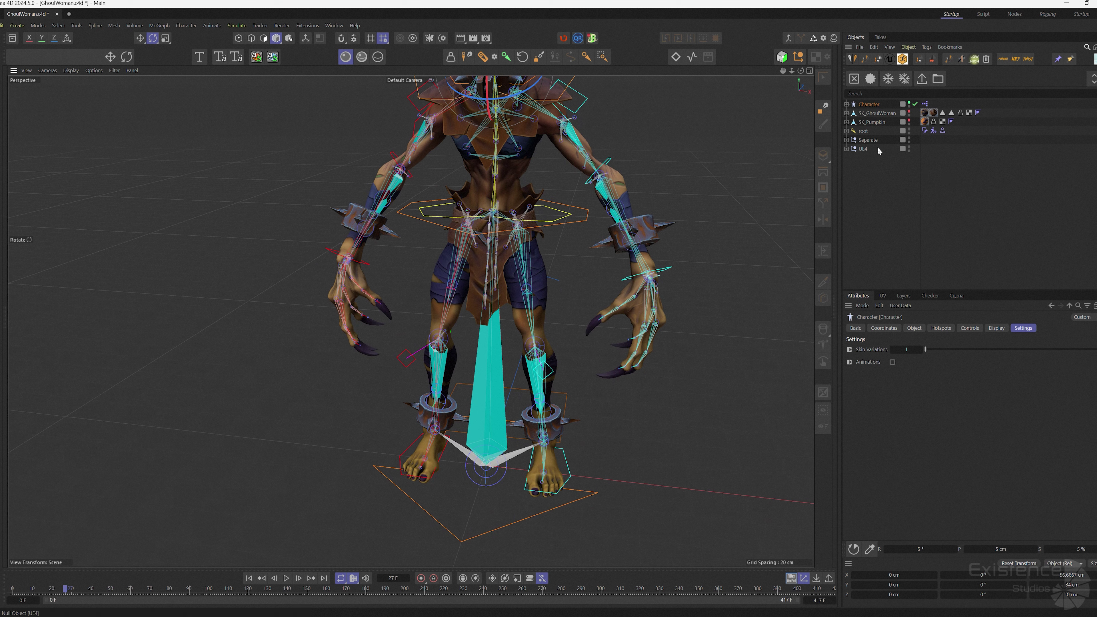
Inspect the objects in the Separate and UE4 groups, and enable the Character's Animations
middle_click_drag(560, 235, 594, 203, "alt")
key("F8")
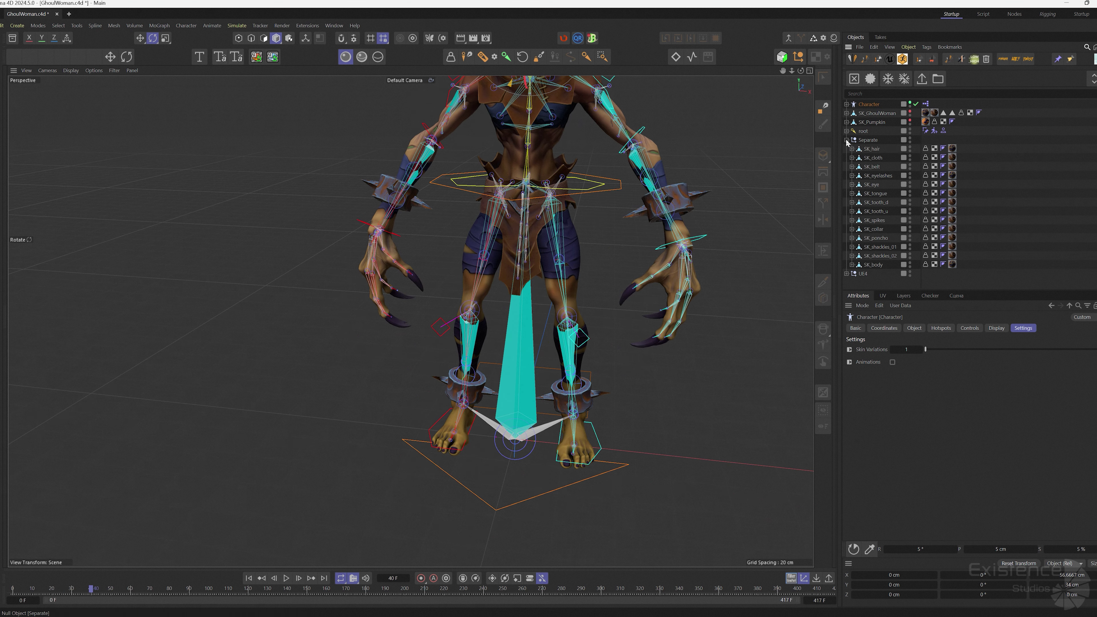
left_click_drag(561, 255, 597, 241, "alt")
scroll(597, 241, "down", 2)
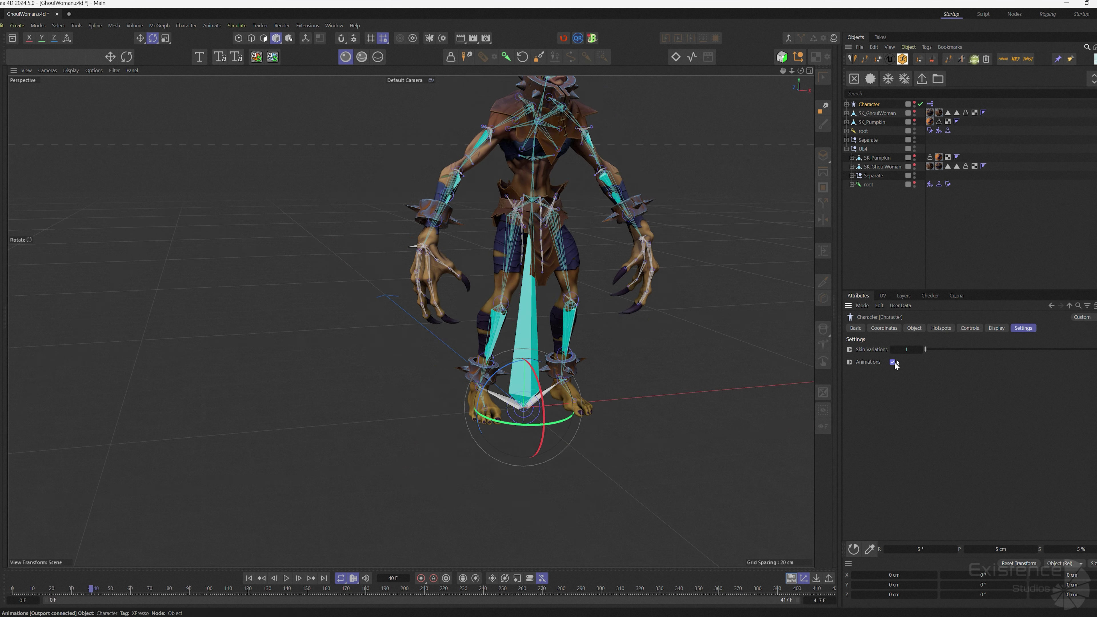
Play the animation, examine the moving GhoulWoman from several angles, and stop the playback
left_click(579, 355)
key("F8")
left_click_drag(579, 355, 409, 321, "alt")
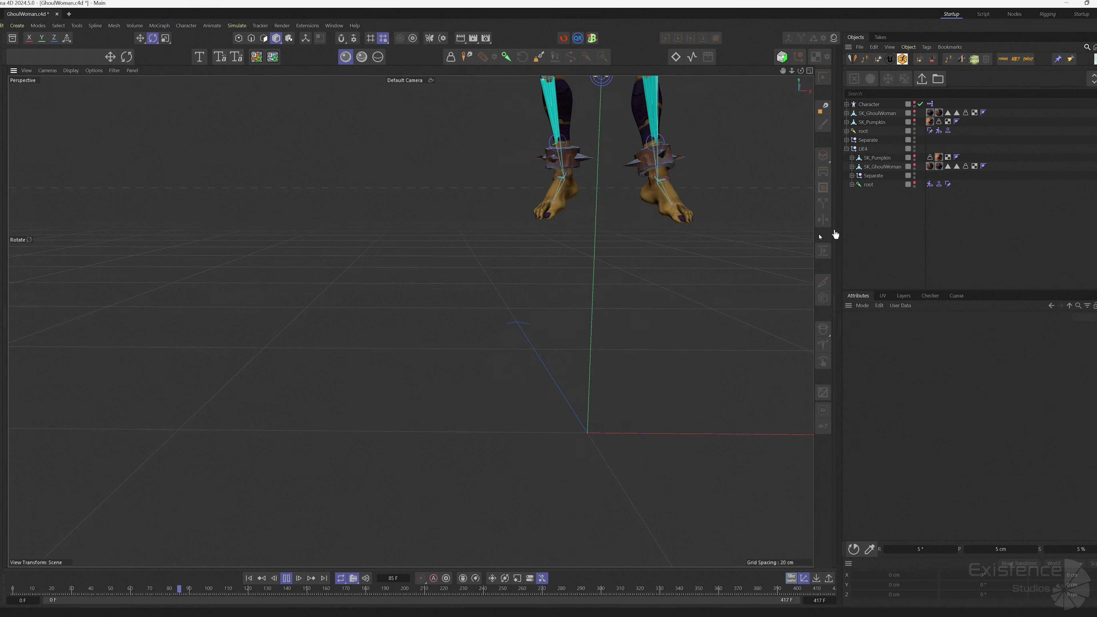
left_click_drag(631, 262, 611, 314, "alt")
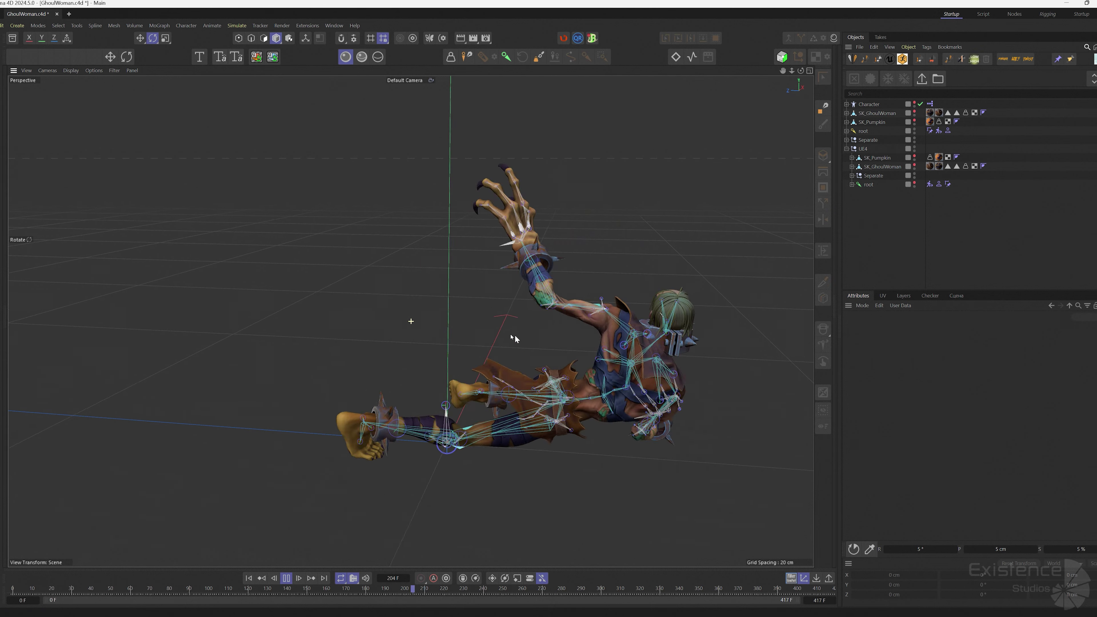
left_click_drag(514, 339, 543, 364, "alt")
key("F8")
left_click_drag(709, 413, 625, 419, "alt")
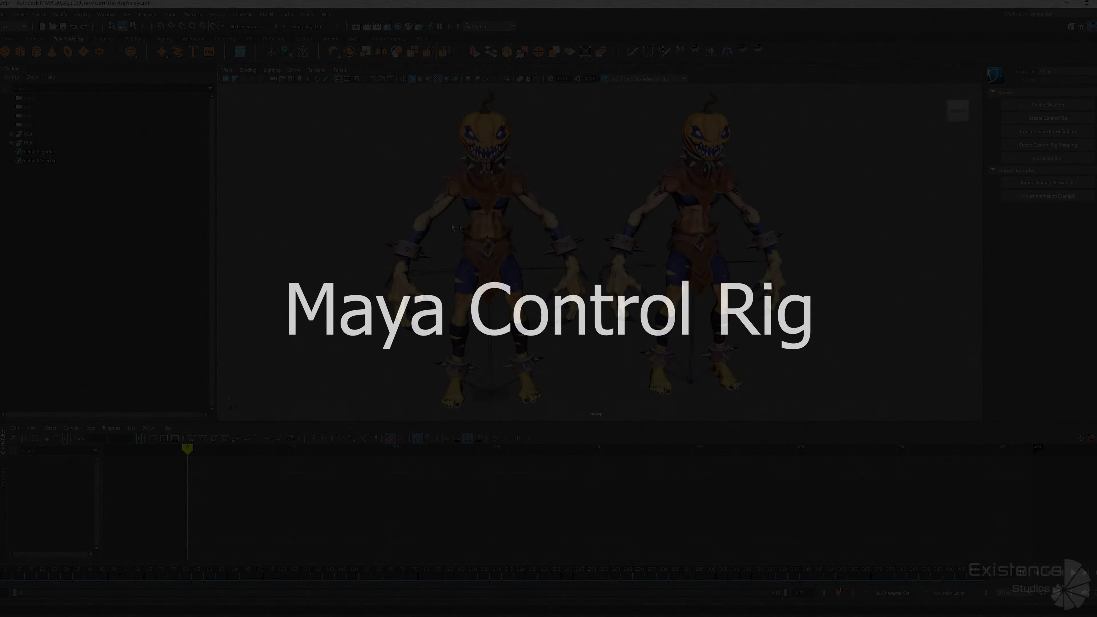
In Maya, examine the complete UE5 and UE4 joint hierarchies of the two characters, collapsing each group again
left_click_drag(451, 227, 416, 196, "alt")
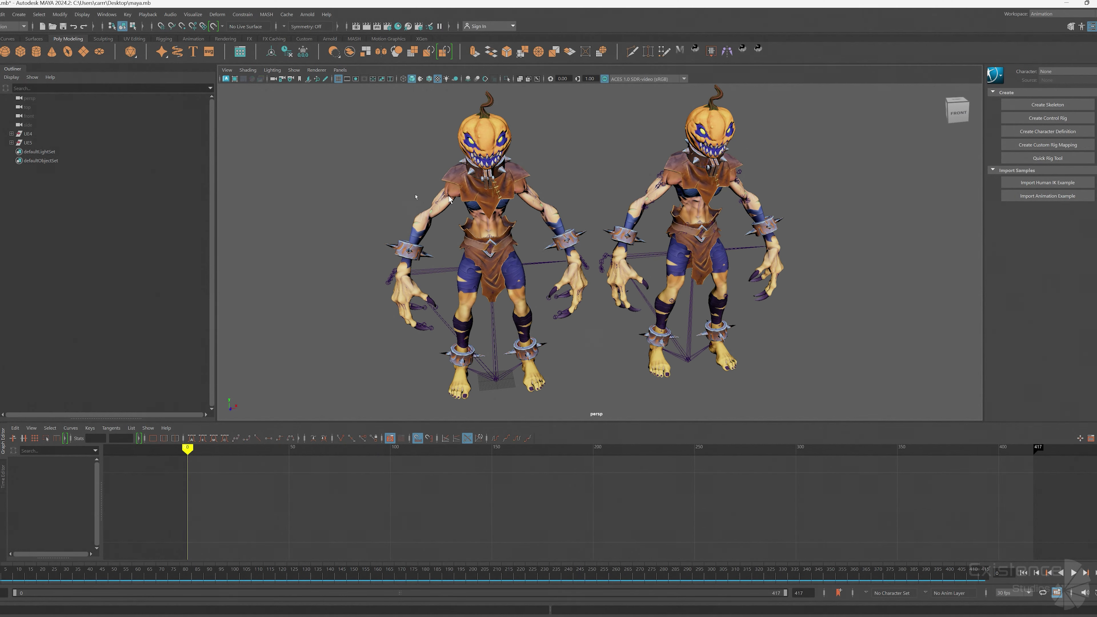
left_click(11, 143, "shift")
scroll(116, 175, "down", 5)
scroll(130, 248, "down", 10)
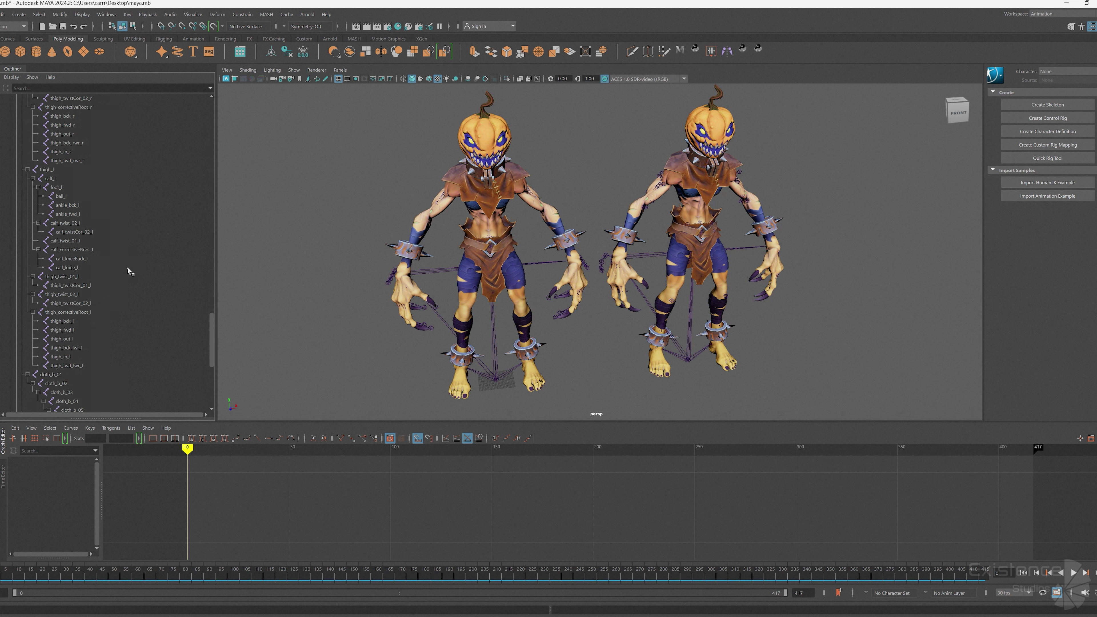
scroll(114, 297, "up", 10)
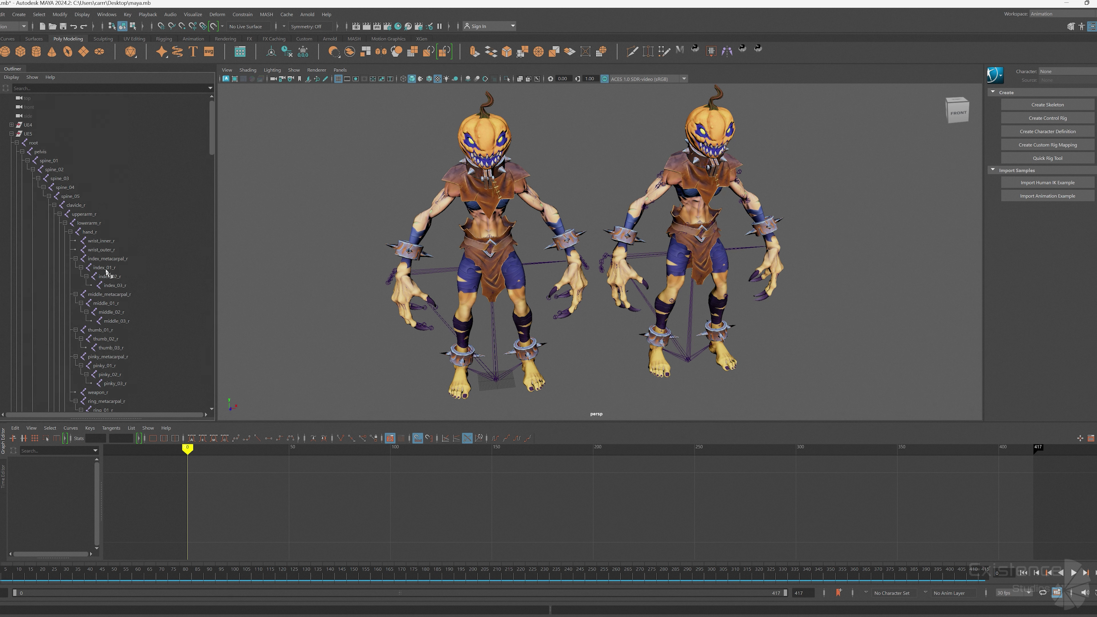
scroll(106, 272, "up", 2)
left_click(11, 143)
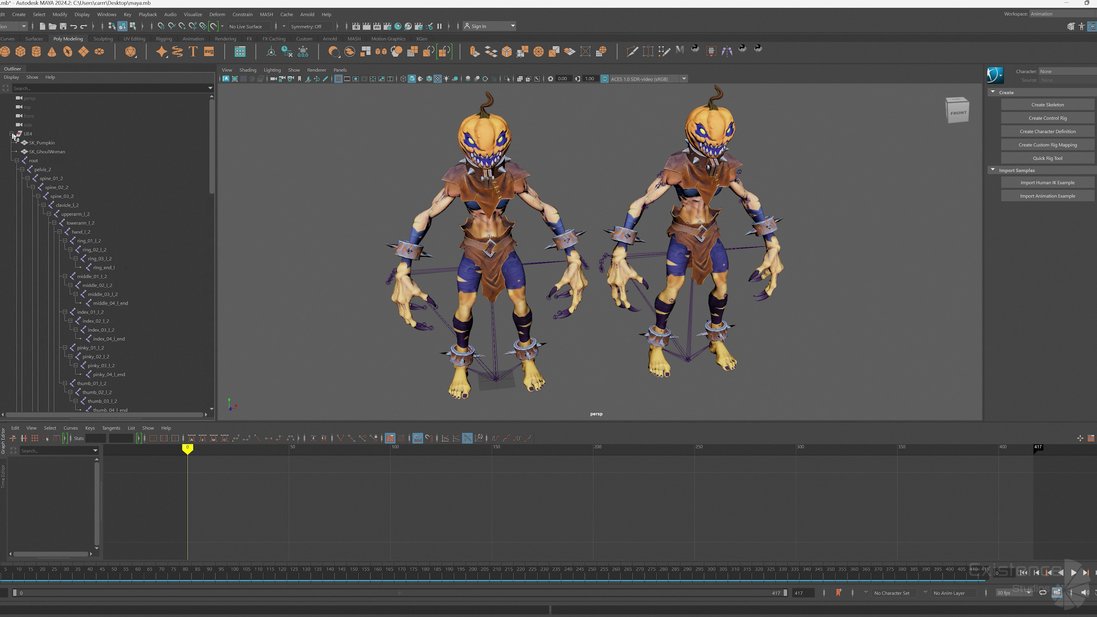
scroll(131, 233, "down", 20)
scroll(127, 304, "up", 20)
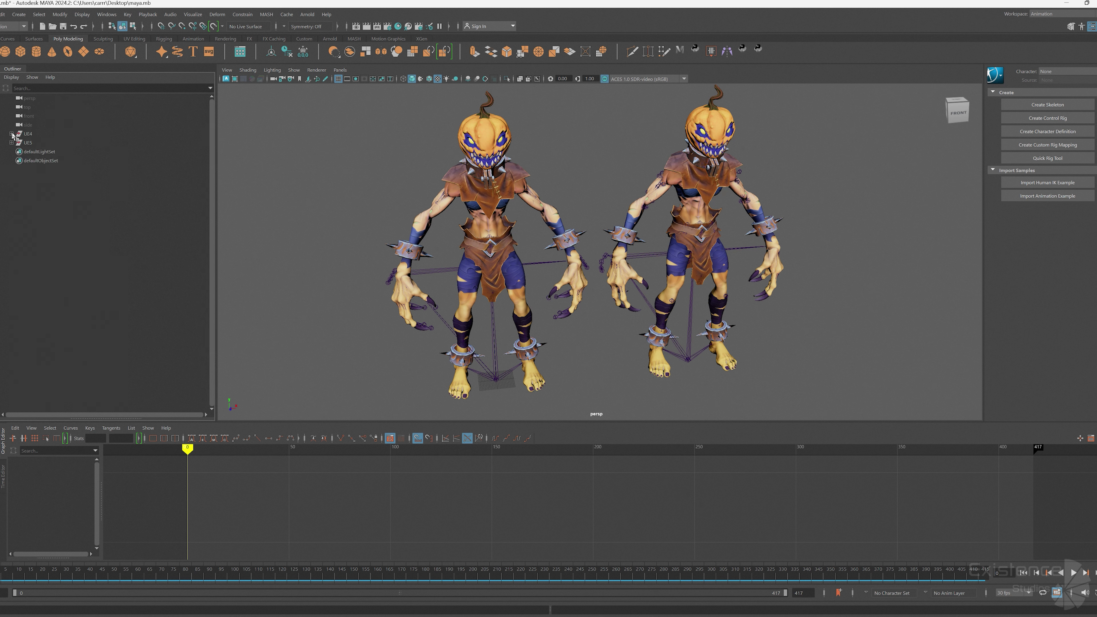
Play the animation of both pumpkin-headed characters, examine them from different angles, and stop the playback
key("alt+v")
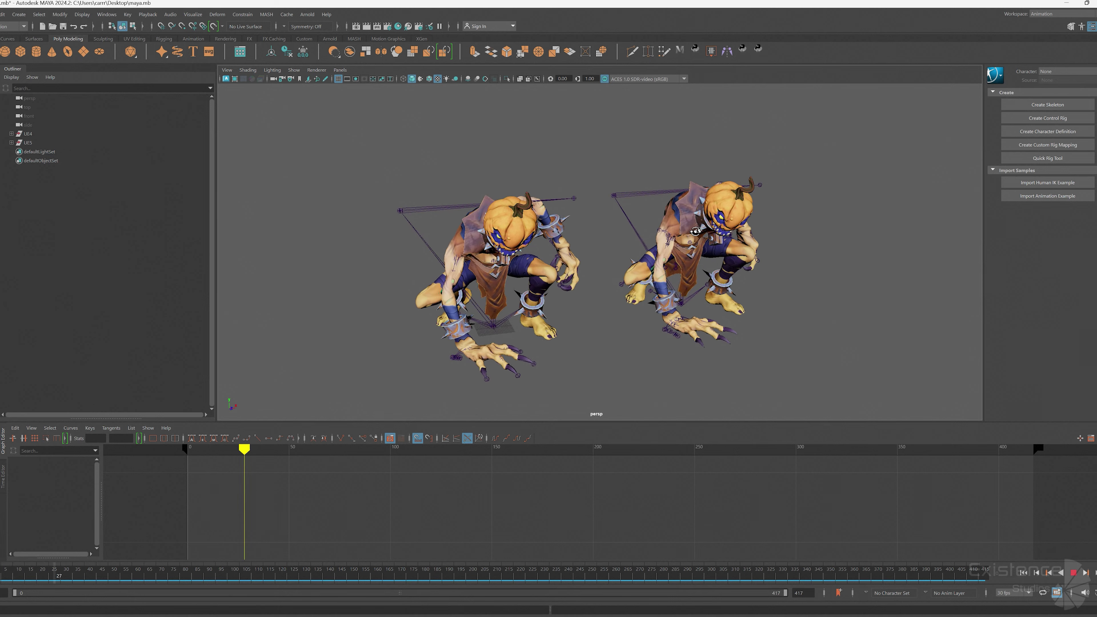
left_click_drag(695, 231, 721, 234, "alt")
left_click_drag(599, 265, 565, 248, "alt")
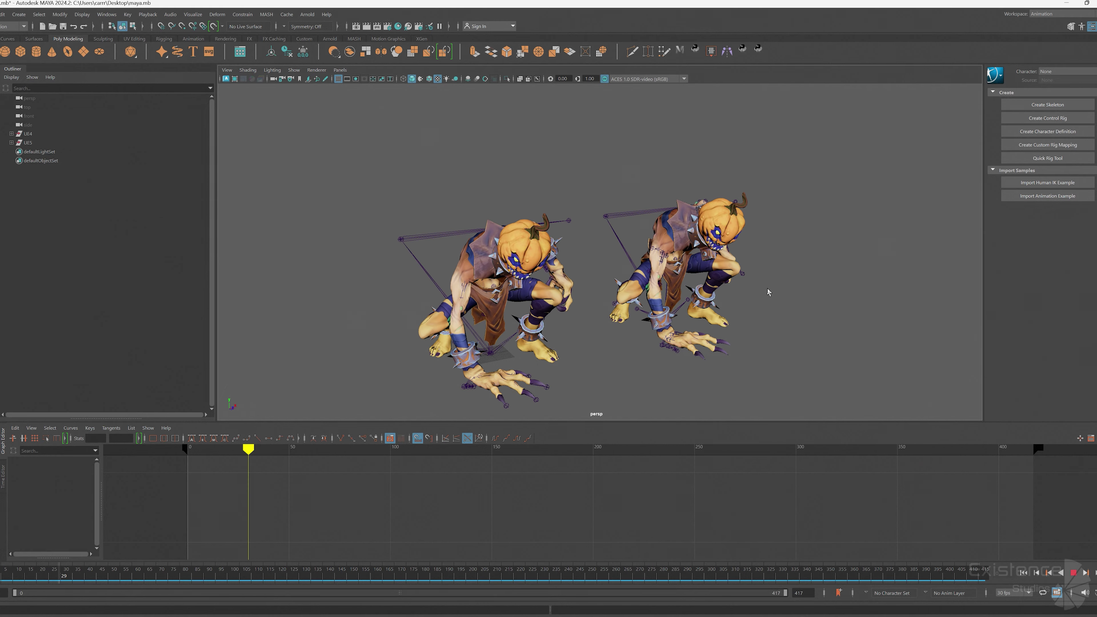
key("alt+v")
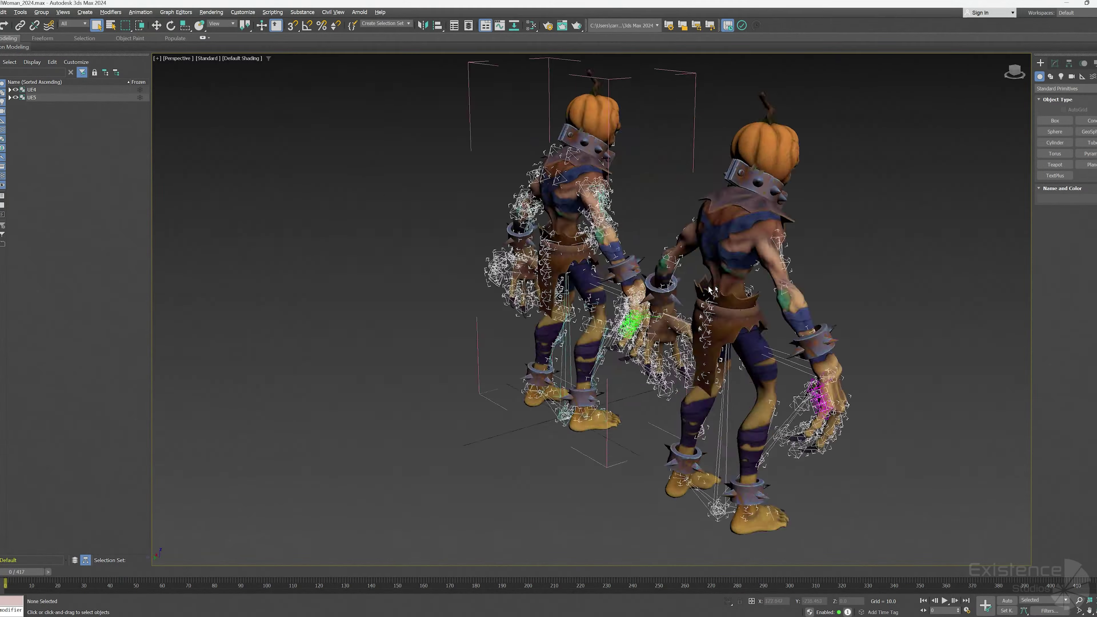
In 3ds Max, view both rigged characters from the front and play their animation
middle_click_drag(711, 290, 635, 255, "alt")
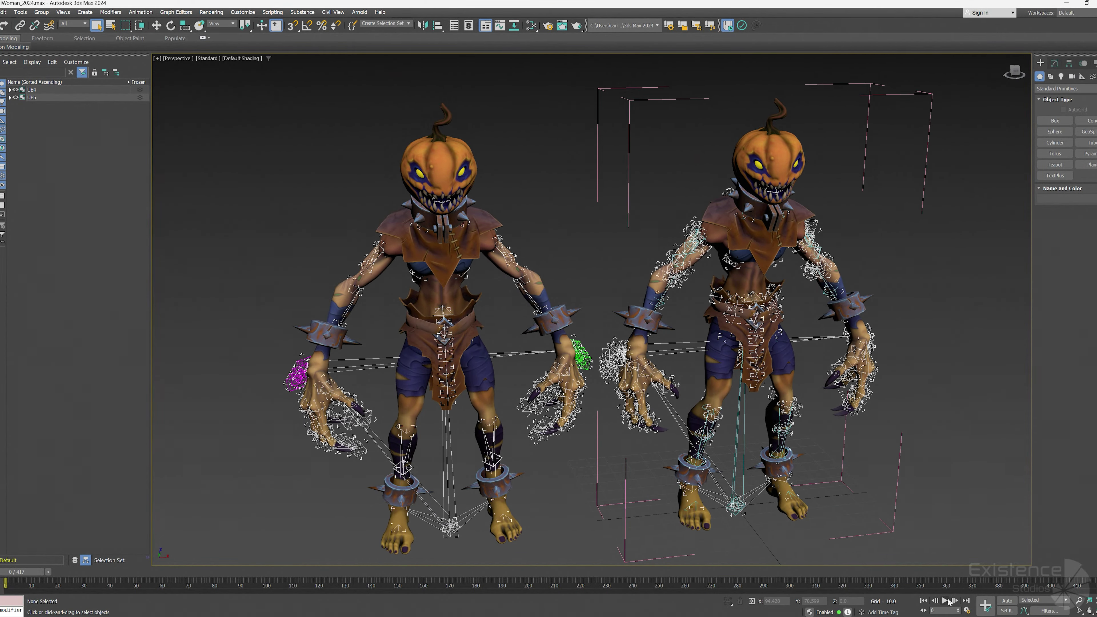
left_click(947, 601)
middle_click_drag(869, 445, 822, 342)
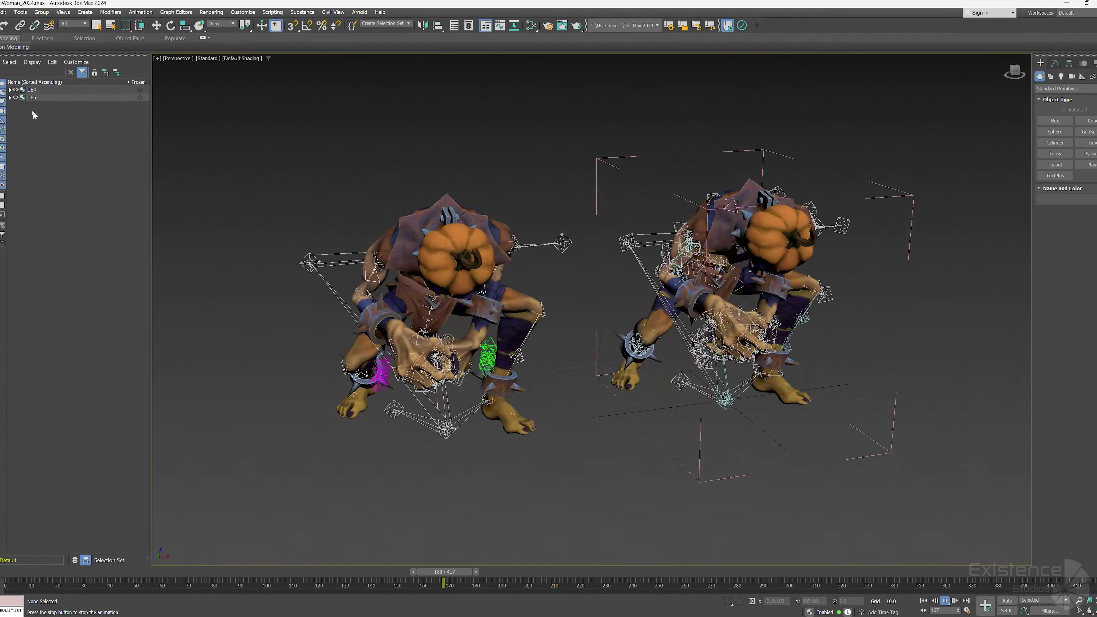
Examine the full bone hierarchies of the UE5 and UE4 groups while the animation plays
left_click(9, 98)
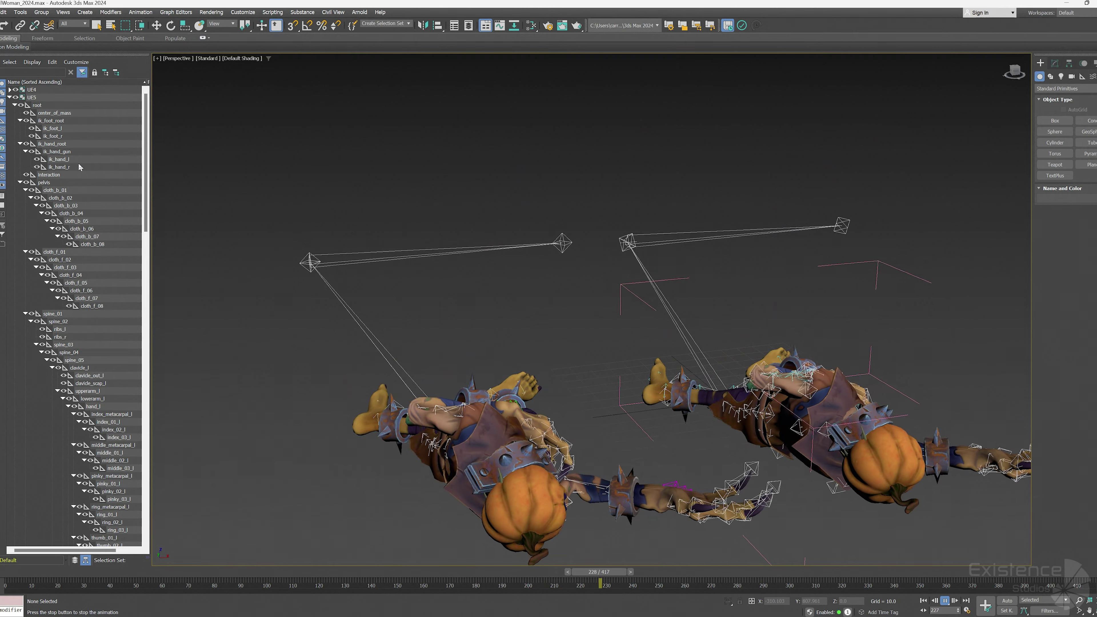
scroll(77, 173, "down", 20)
scroll(80, 179, "up", 3)
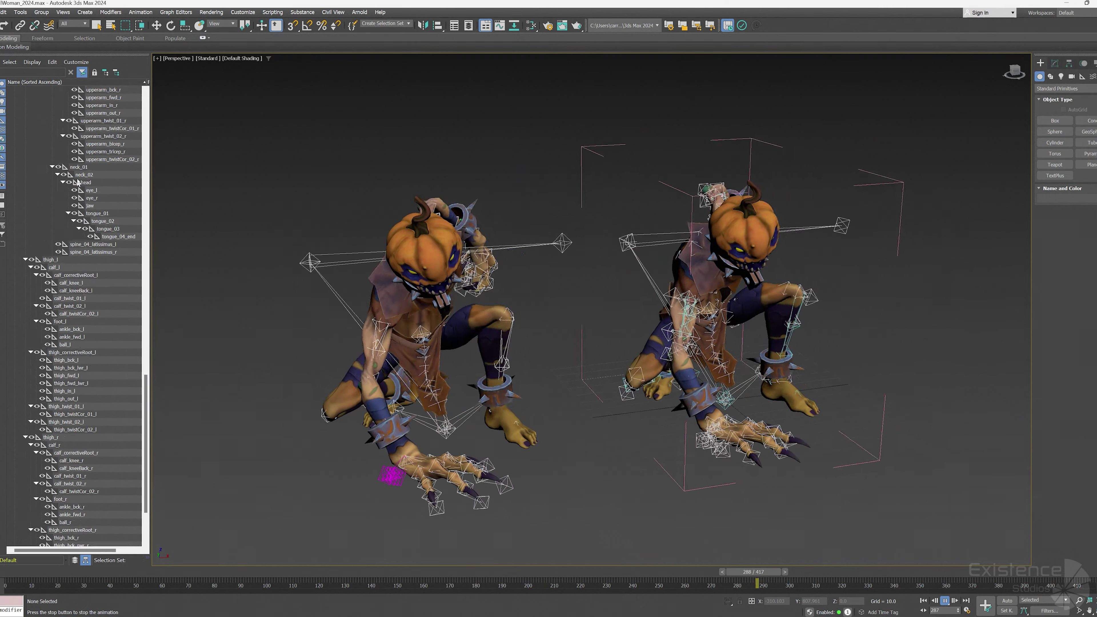
scroll(66, 298, "up", 20)
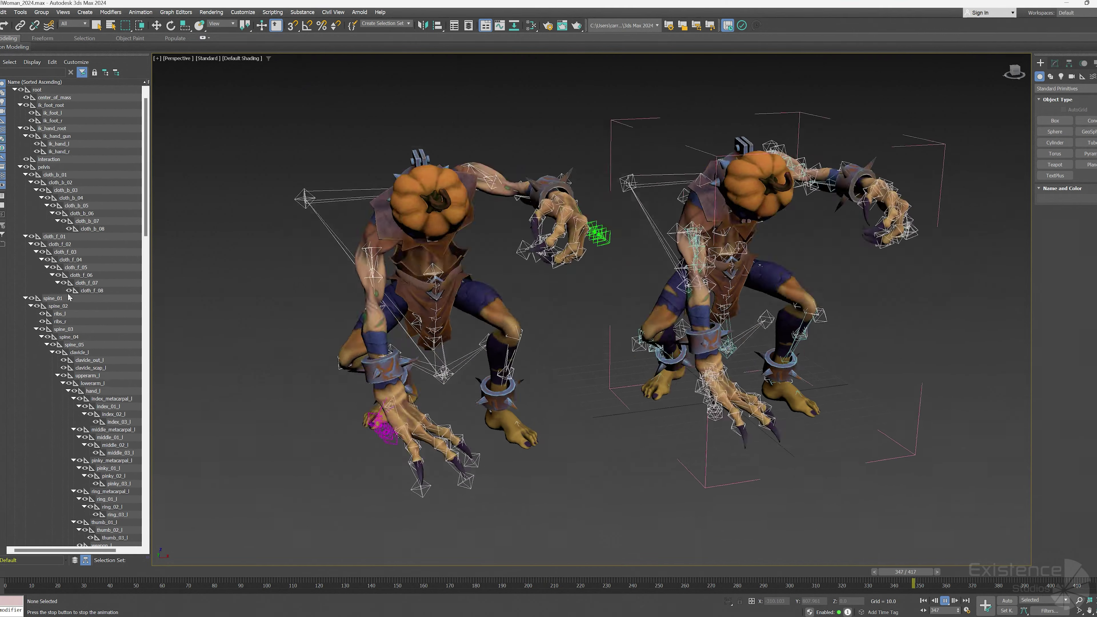
scroll(101, 221, "down", 20)
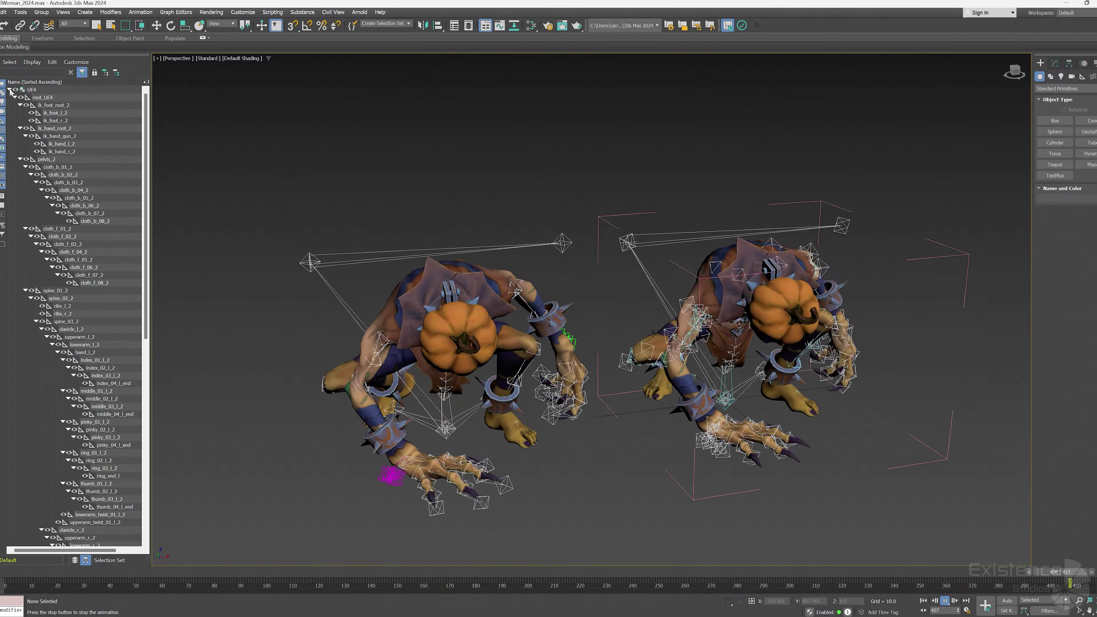
scroll(97, 233, "up", 6)
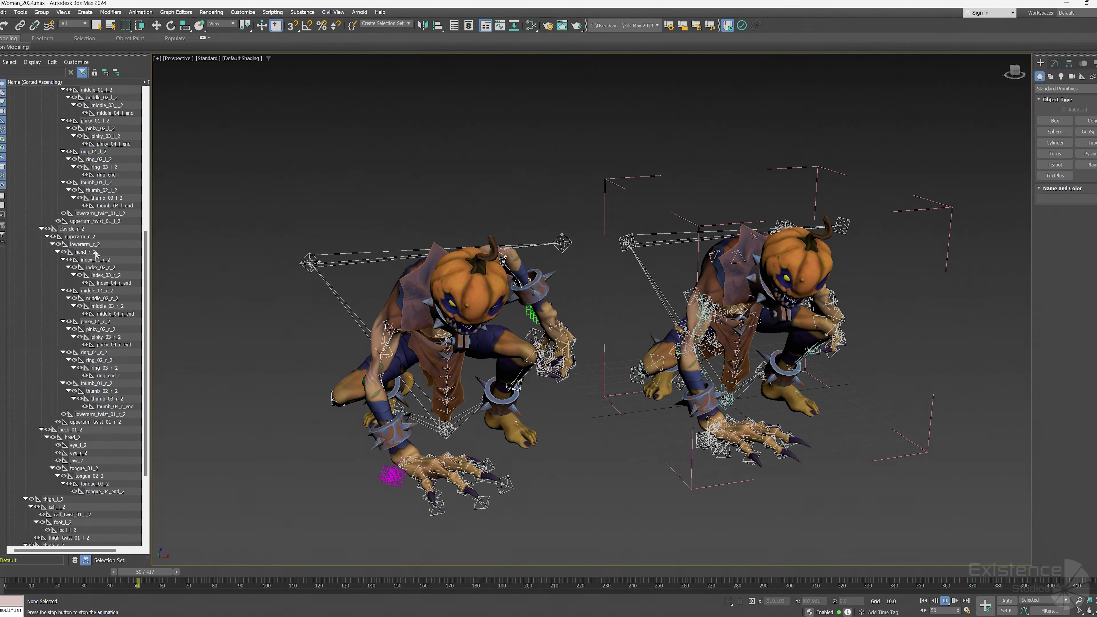
scroll(245, 252, "down", 5)
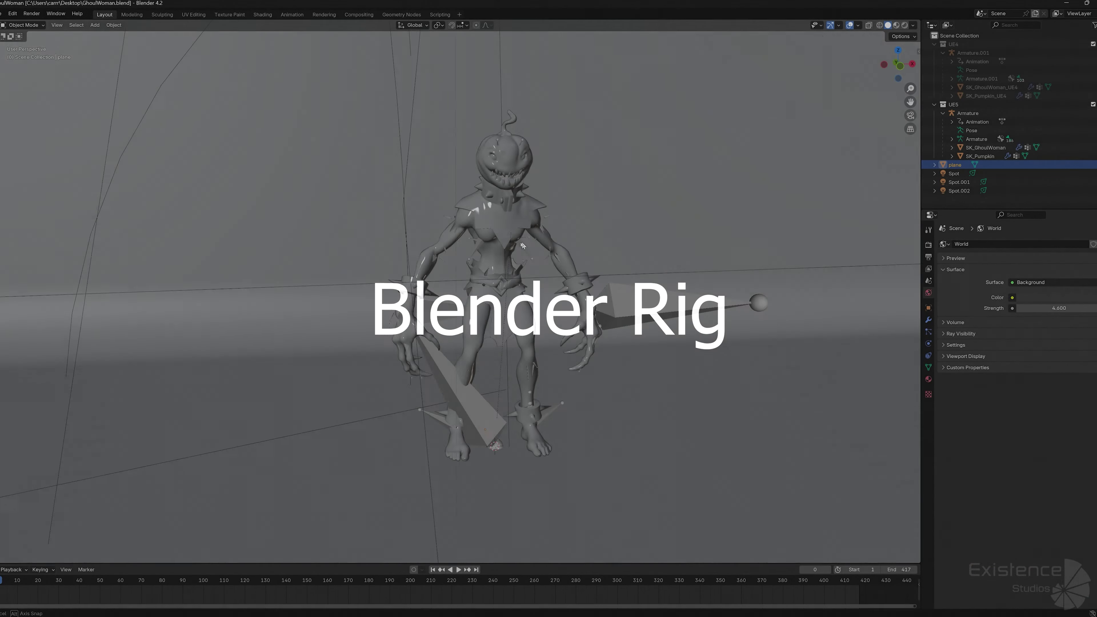
In Blender, show the pumpkin-headed character from the front with Material Preview shading
middle_click_drag(523, 246, 461, 287)
scroll(460, 287, "up", 3)
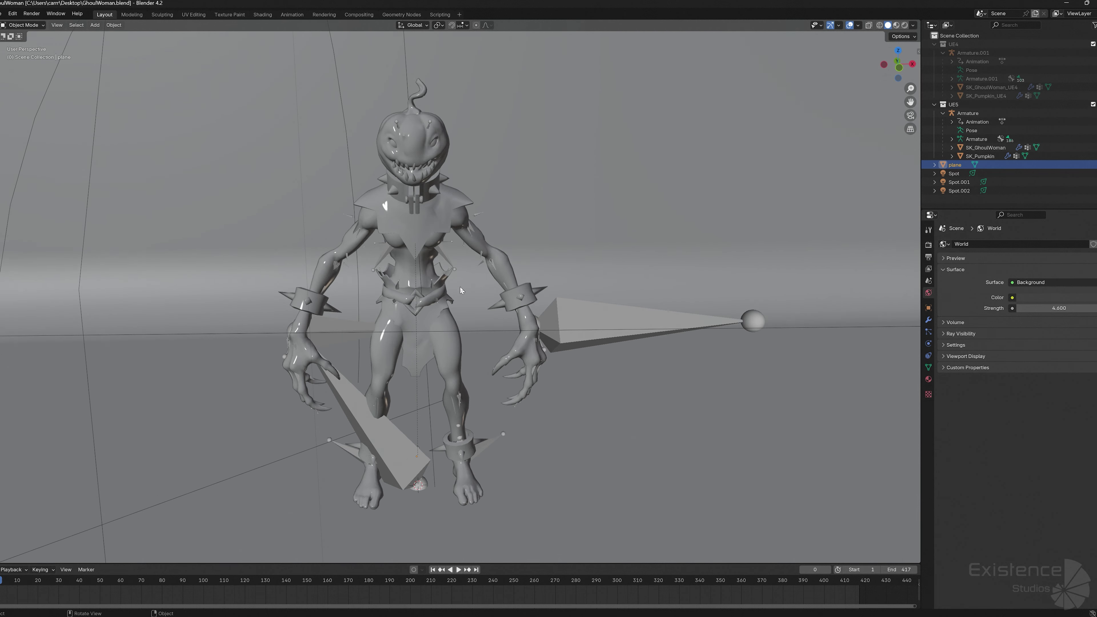
left_click(896, 27)
middle_click_drag(561, 238, 610, 211, "shift")
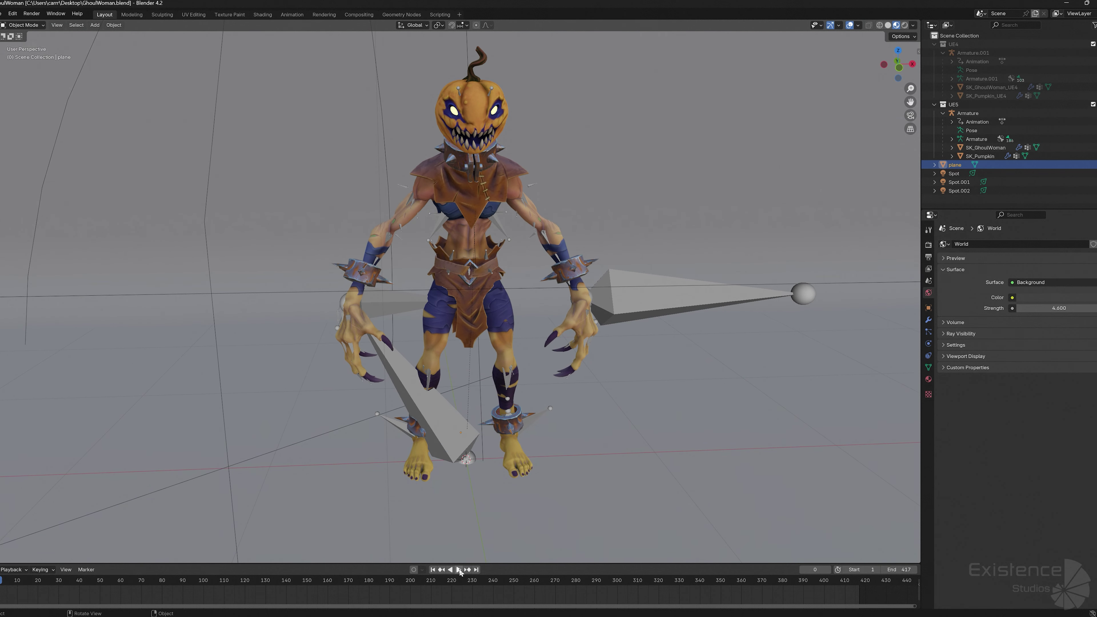
Play the timeline animation and examine the moving character up close and from farther away
left_click(461, 571)
middle_click_drag(484, 389, 504, 331)
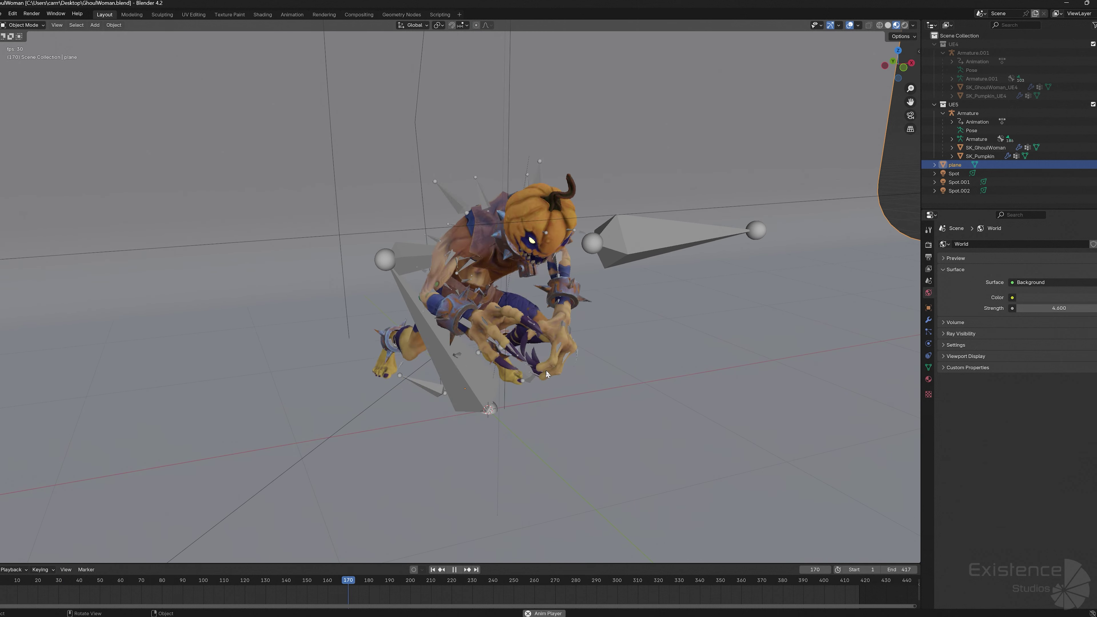
middle_click_drag(606, 396, 531, 388)
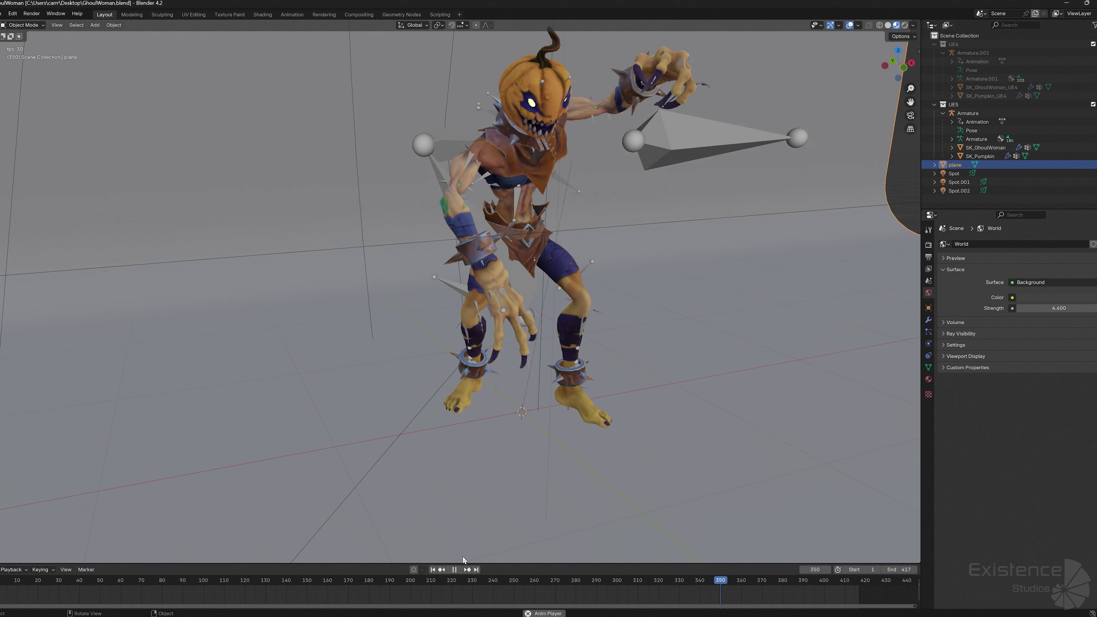
scroll(531, 451, "down", 5)
scroll(522, 417, "up", 3)
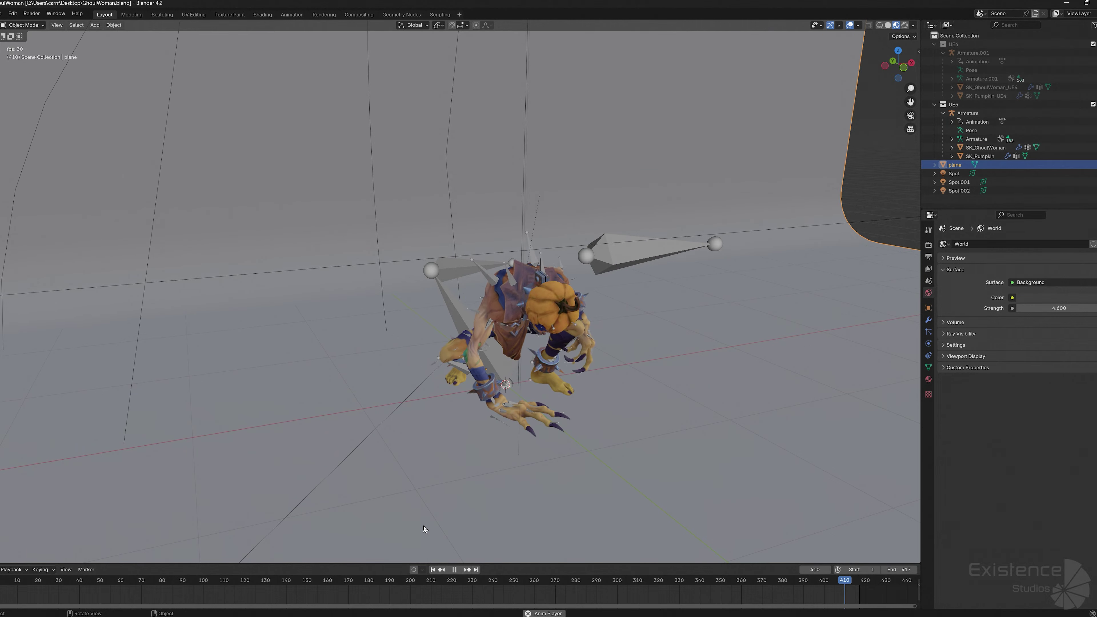
Switch the viewport to Rendered shading with overlays hidden, and examine the crouching character up close at frame 15
left_click(905, 25)
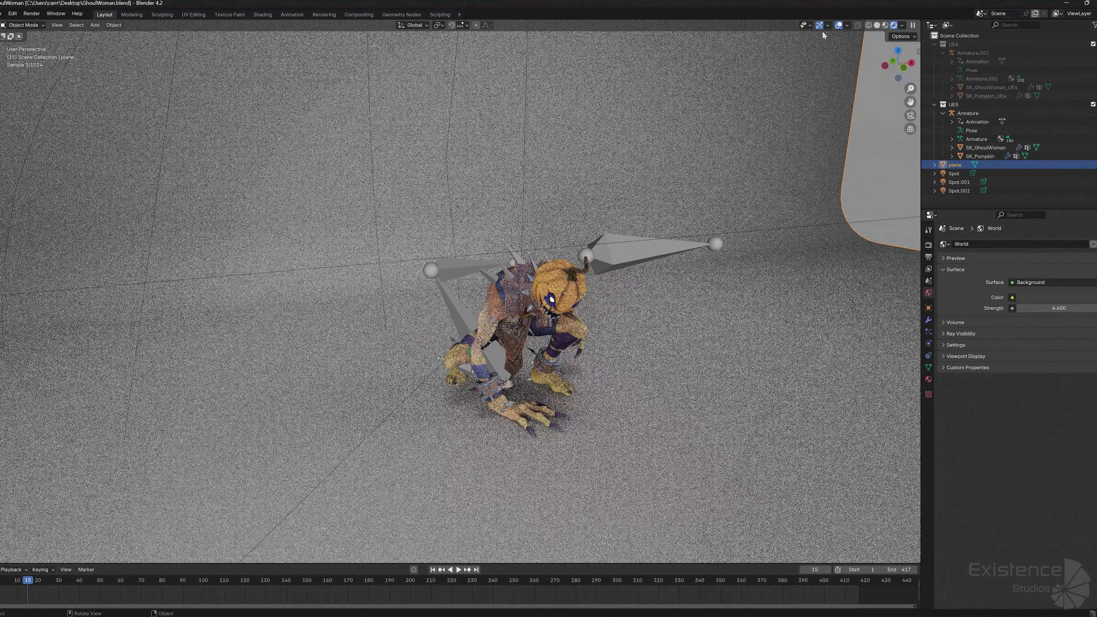
key("shift+alt+z")
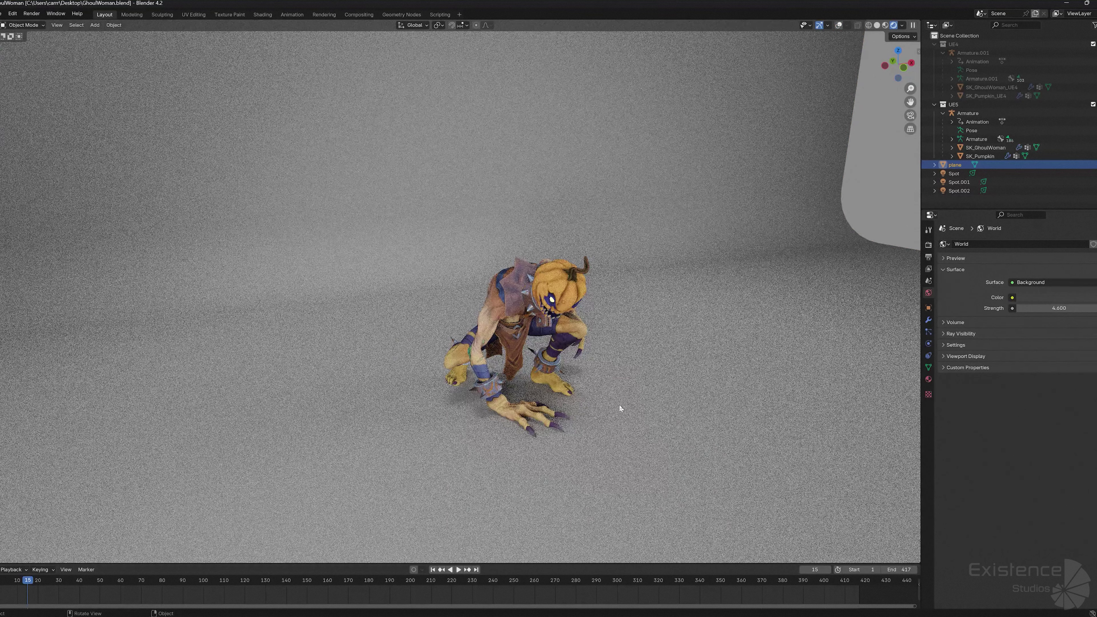
middle_click_drag(620, 408, 524, 333)
scroll(423, 269, "up", 5)
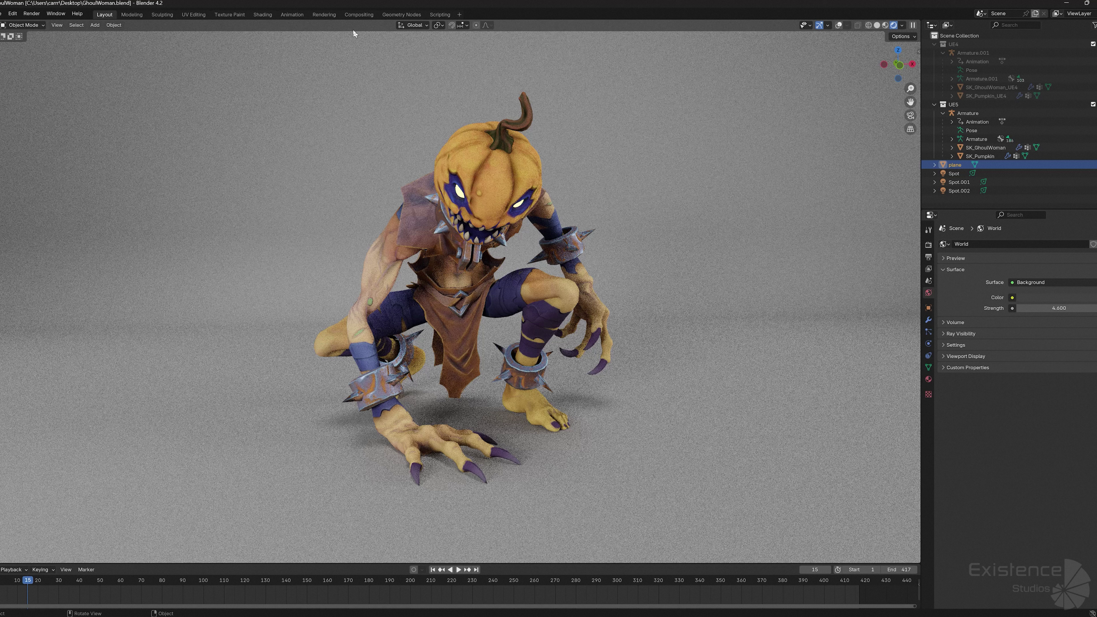
Return the viewport to Material Preview shading, and show the Pumpkin material's nodes in the Shading workspace
left_click(885, 26)
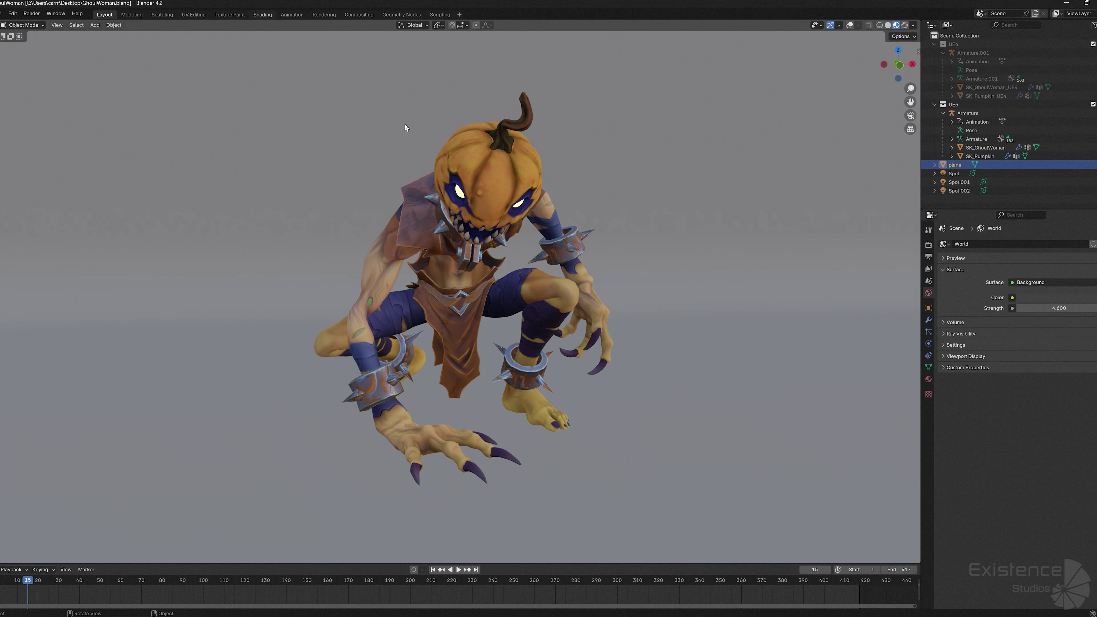
left_click(262, 15)
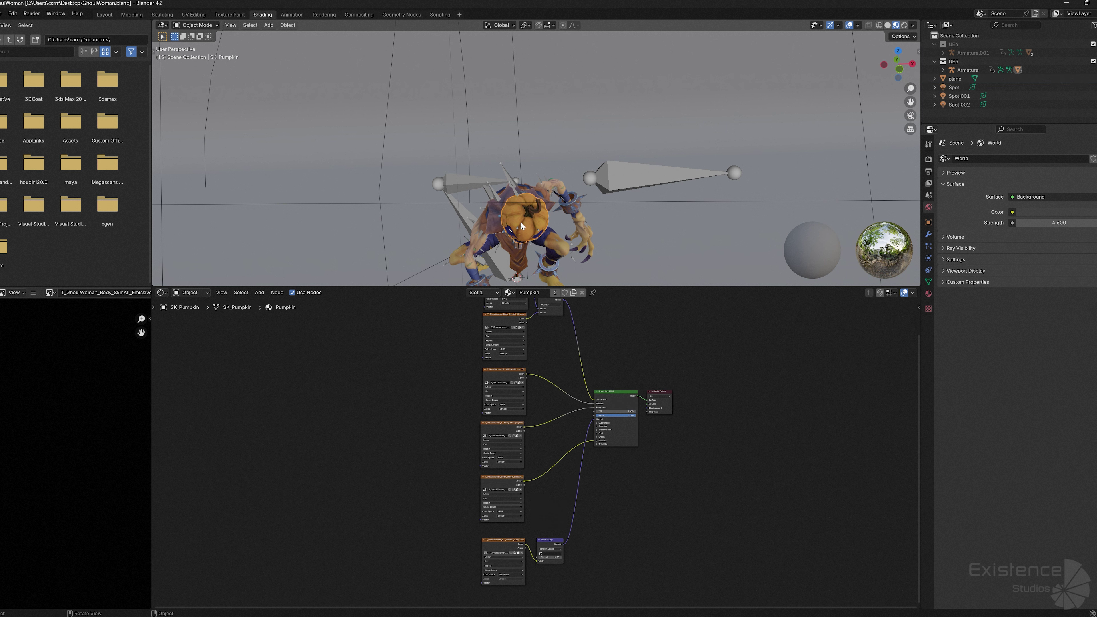
middle_click_drag(617, 368, 652, 369)
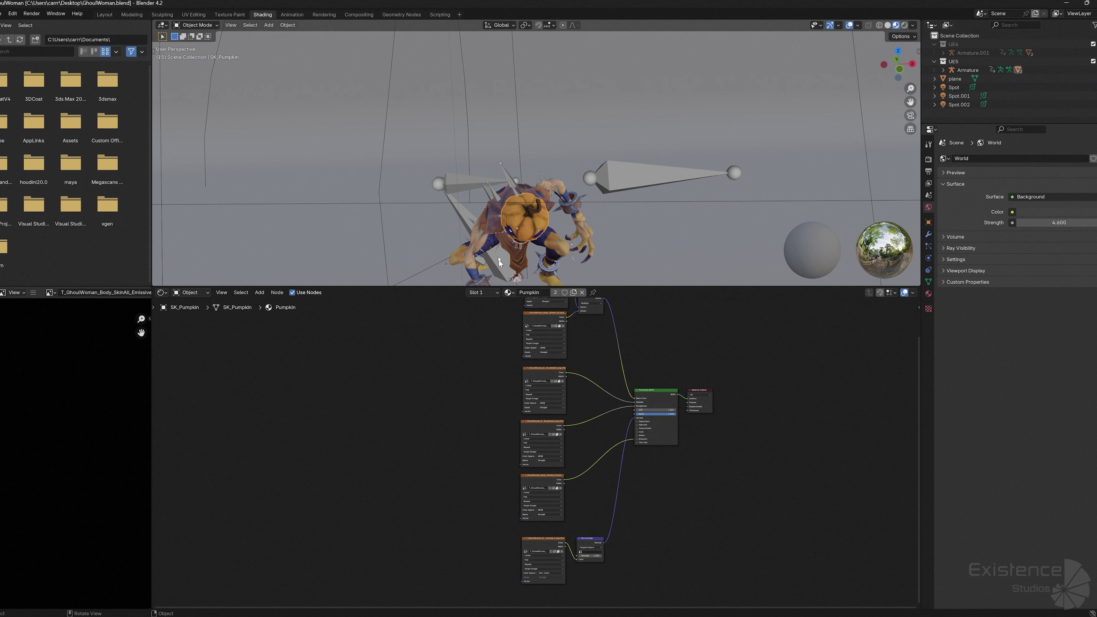
Select the SK_GhoulWoman body mesh and examine the whole node network of its Body material
left_click(487, 230)
middle_click_drag(641, 430, 615, 385)
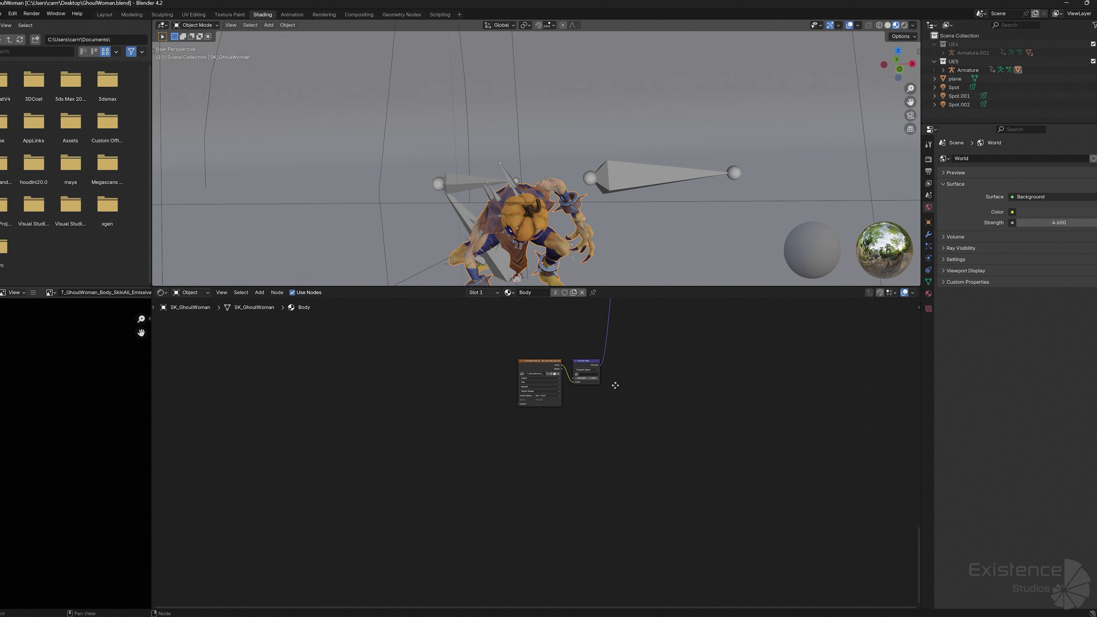
key("Home")
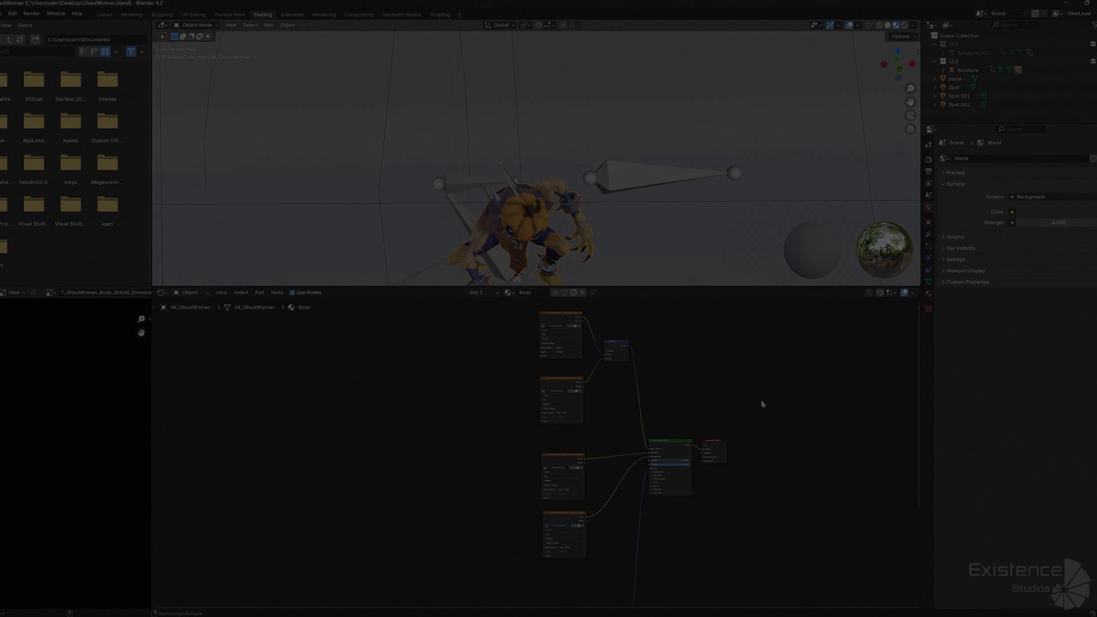